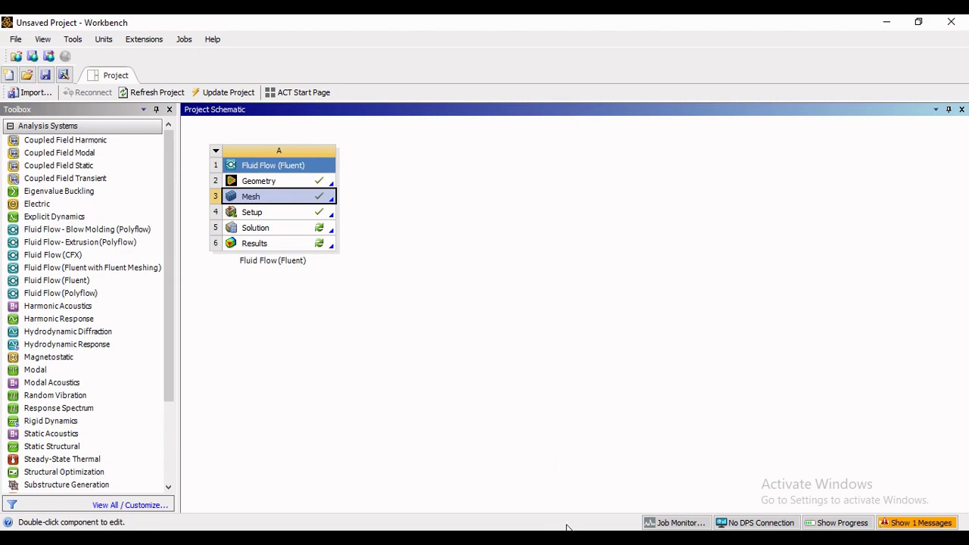
# Step: Switch to the Meshing window and inspect the geometry import and its surface body
pyautogui.click(636, 492)
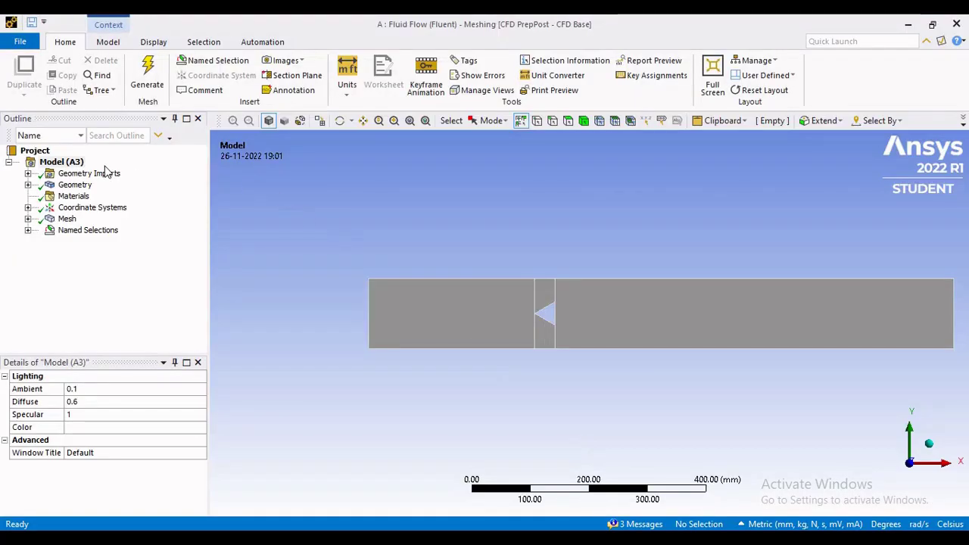
pyautogui.click(28, 173)
pyautogui.click(114, 185)
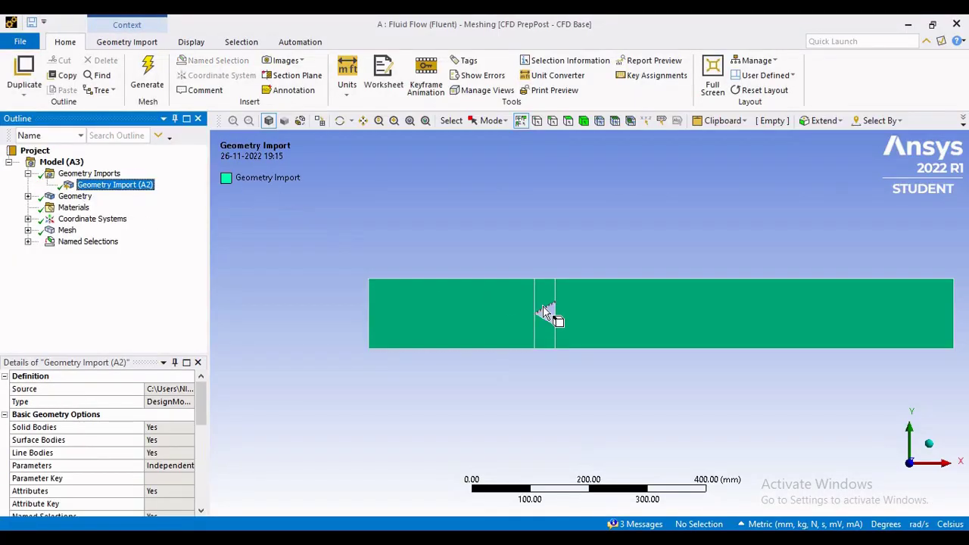
pyautogui.click(28, 196)
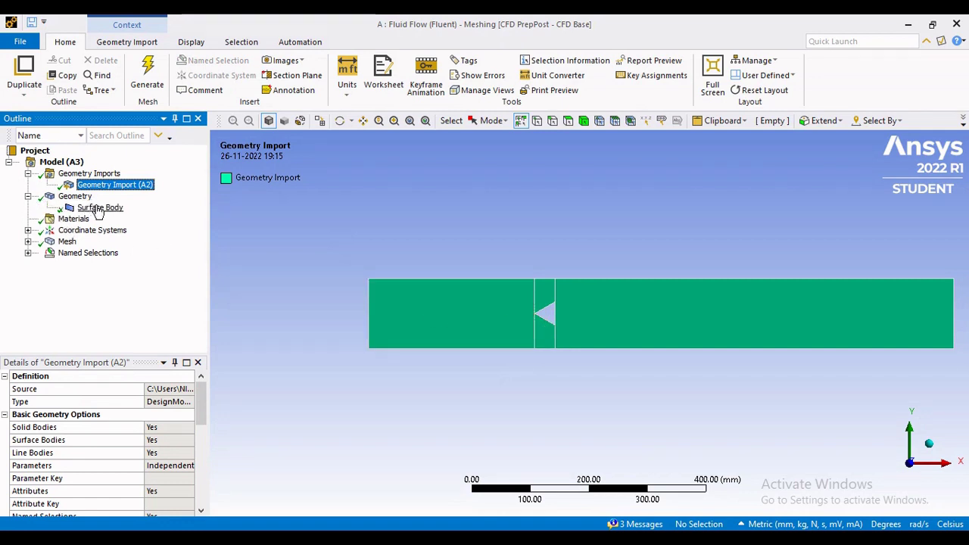
pyautogui.click(98, 207)
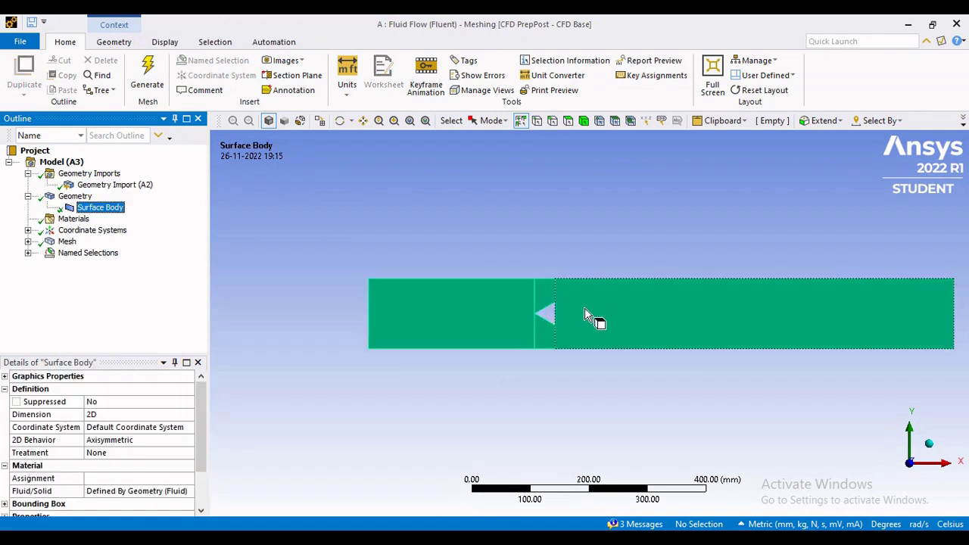
# Step: Review the mesh object's sizing controls and details, including its node and element statistics
pyautogui.click(27, 241)
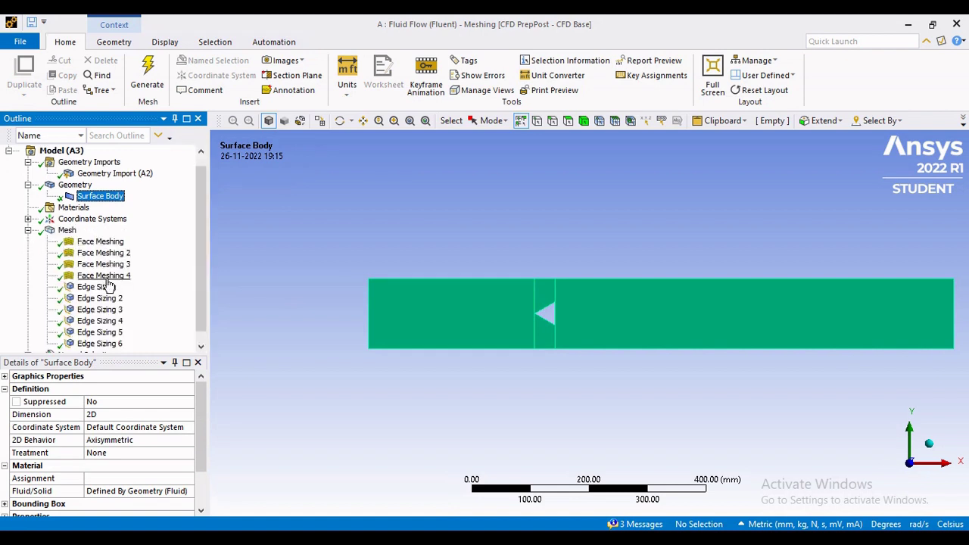
pyautogui.scroll(-1, 106, 283)
pyautogui.click(68, 219)
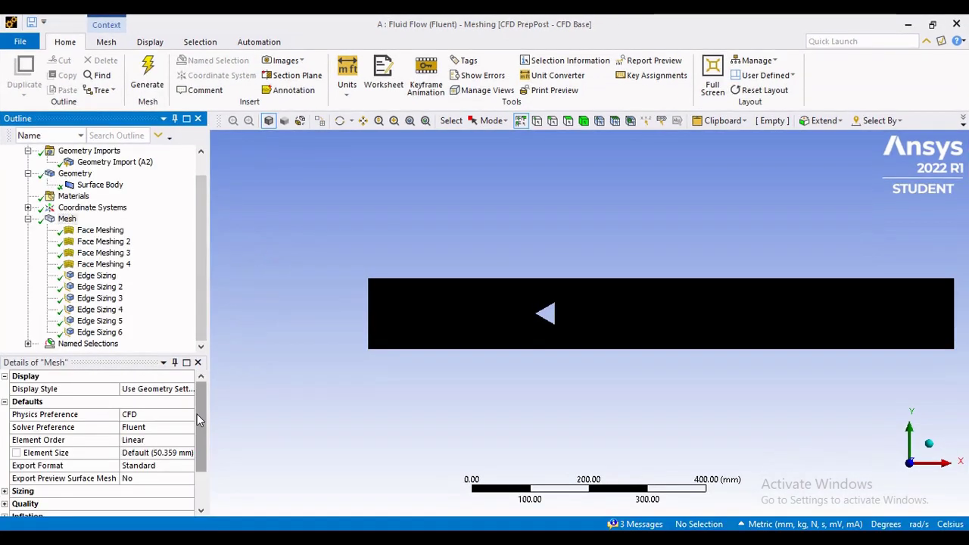
pyautogui.moveTo(197, 414); pyautogui.dragTo(194, 445)
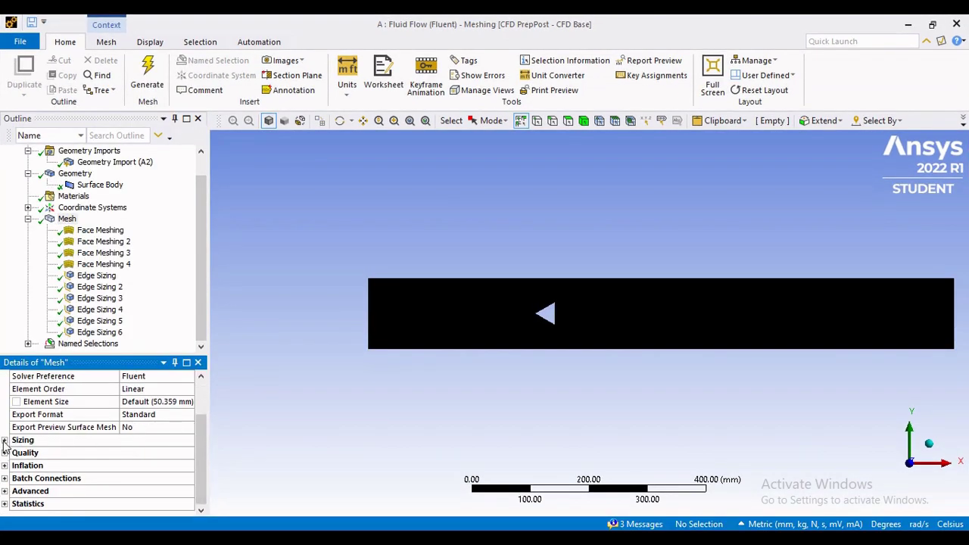
pyautogui.click(6, 503)
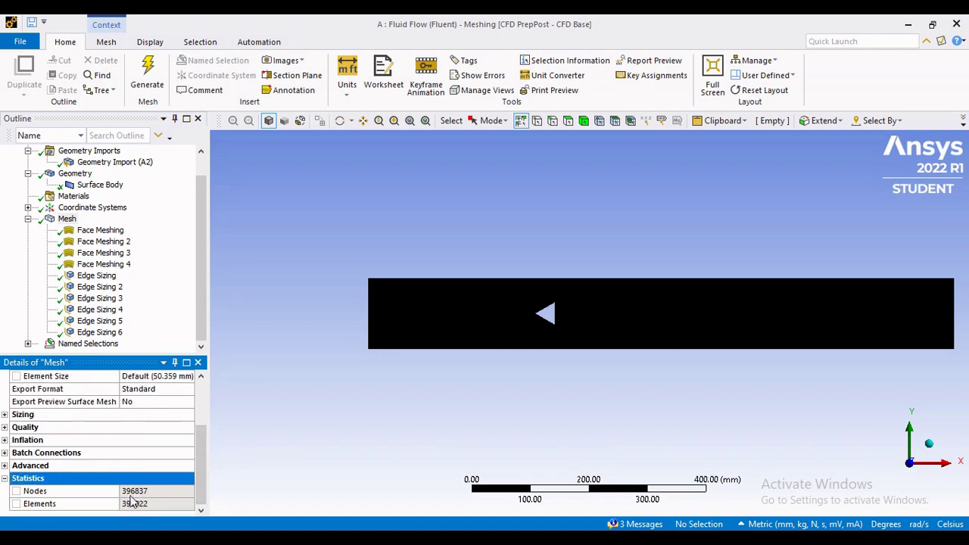
pyautogui.scroll(-1, 540, 314)
# Step: Examine the mesh close up around the triangular bluff body
pyautogui.scroll(8, 540, 315)
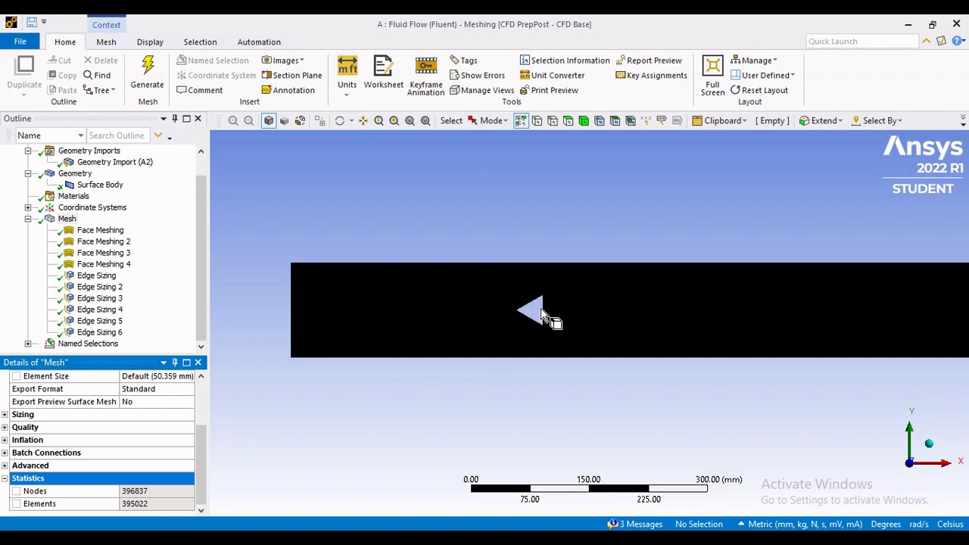
pyautogui.scroll(3, 545, 318)
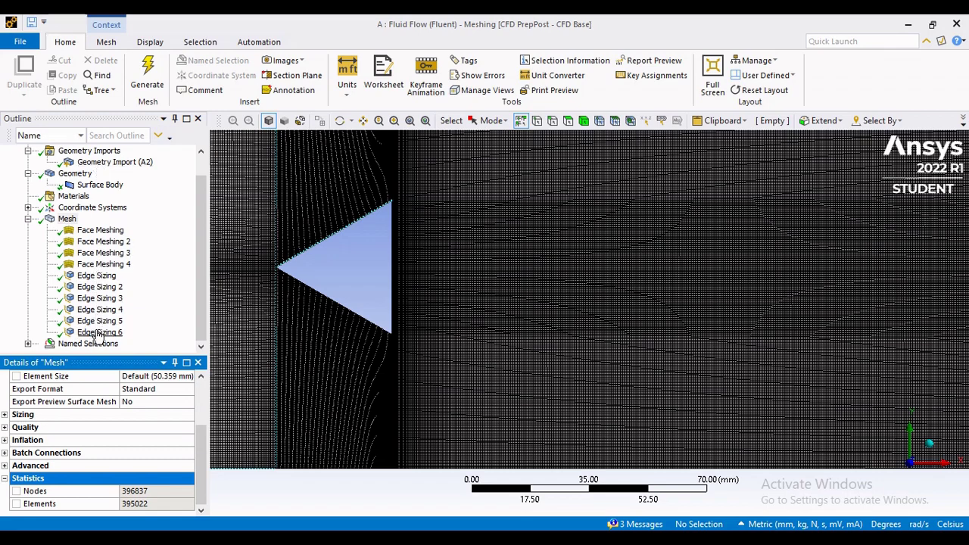
pyautogui.moveTo(331, 279)
pyautogui.keyDown('ctrl'); pyautogui.mouseDown(button='middle')
pyautogui.moveTo(558, 287)
pyautogui.moveTo(548, 342)
pyautogui.mouseUp(button='middle'); pyautogui.keyUp('ctrl')
pyautogui.scroll(3, 558, 288)
pyautogui.scroll(2, 556, 284)
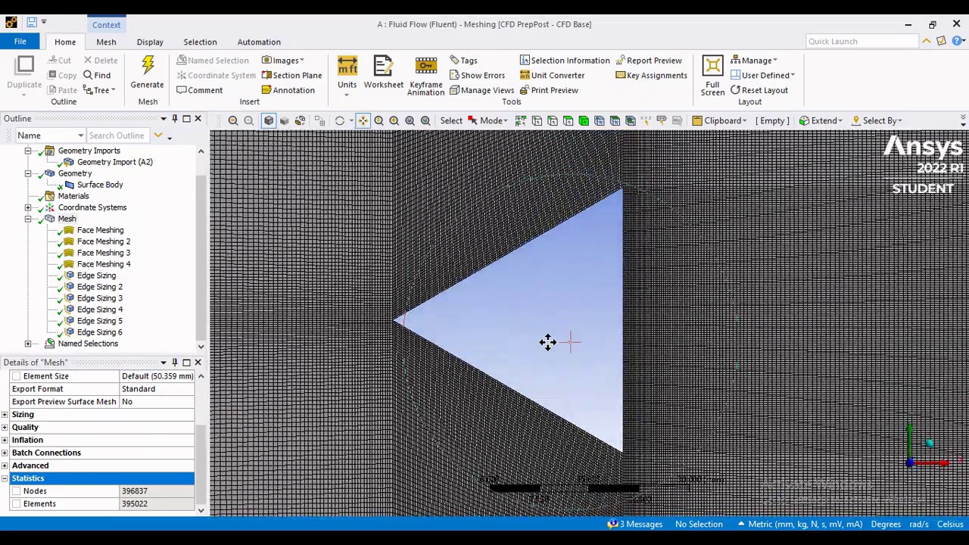
pyautogui.scroll(1, 547, 342)
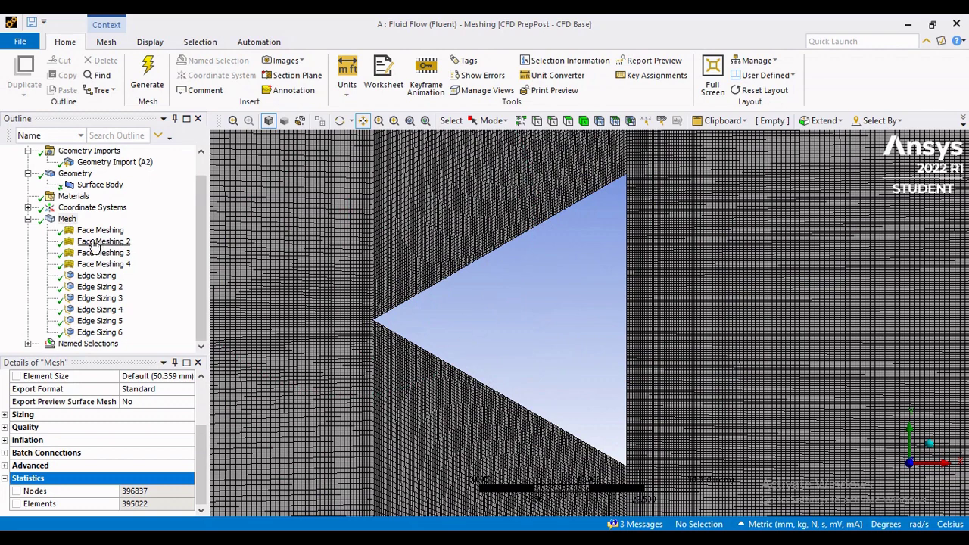
# Step: Review the Inlet, Wall and Outlet named selections on the whole domain, and collapse the geometry branches
pyautogui.click(28, 219)
pyautogui.click(28, 252)
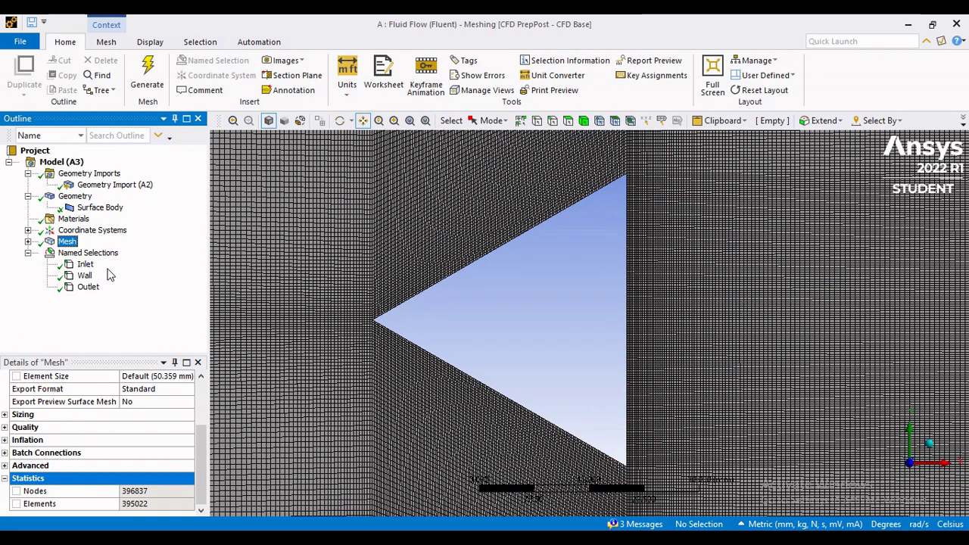
pyautogui.click(408, 122)
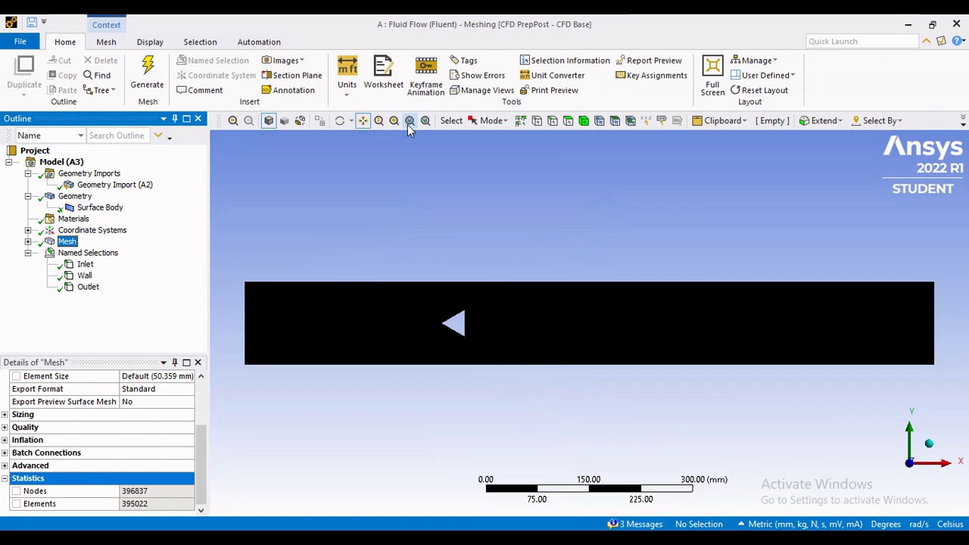
pyautogui.click(86, 265)
pyautogui.click(85, 276)
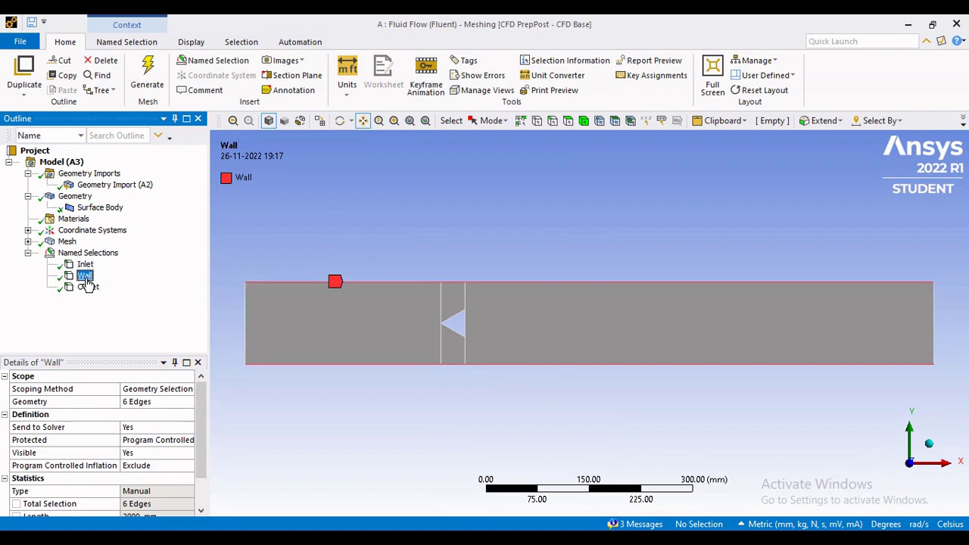
pyautogui.click(88, 288)
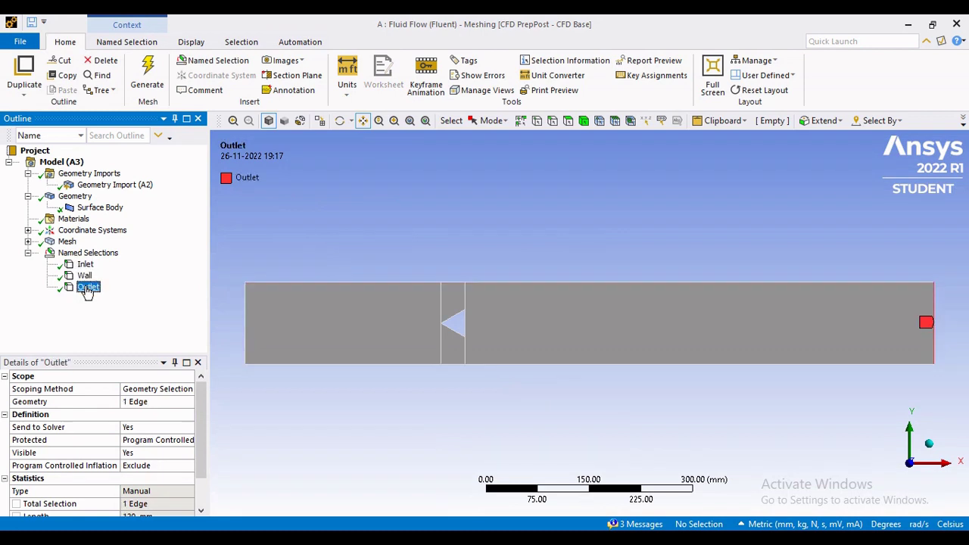
pyautogui.click(28, 173)
pyautogui.click(27, 184)
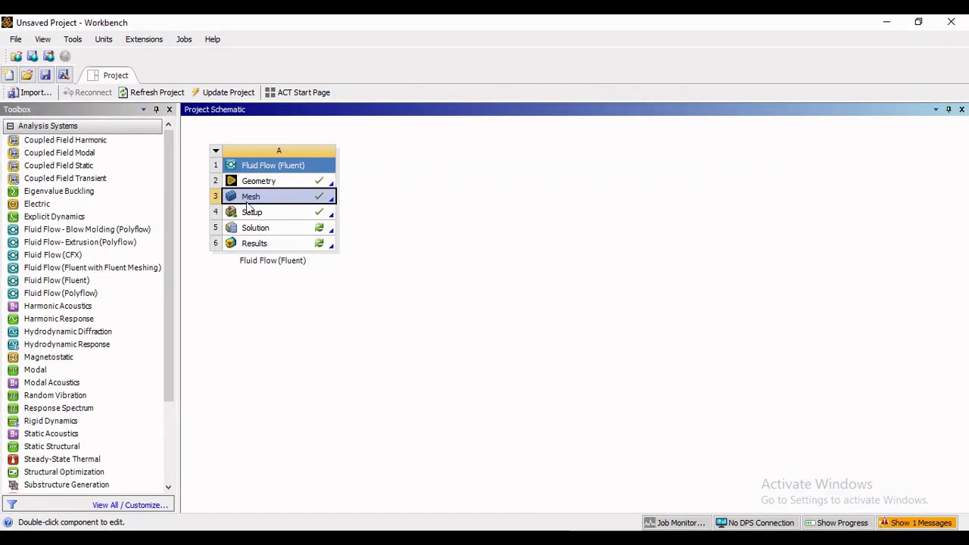
# Step: Switch to the Workbench project, open the Fluent Setup with its mesh and settings, and show the General settings
pyautogui.doubleClick(254, 213)
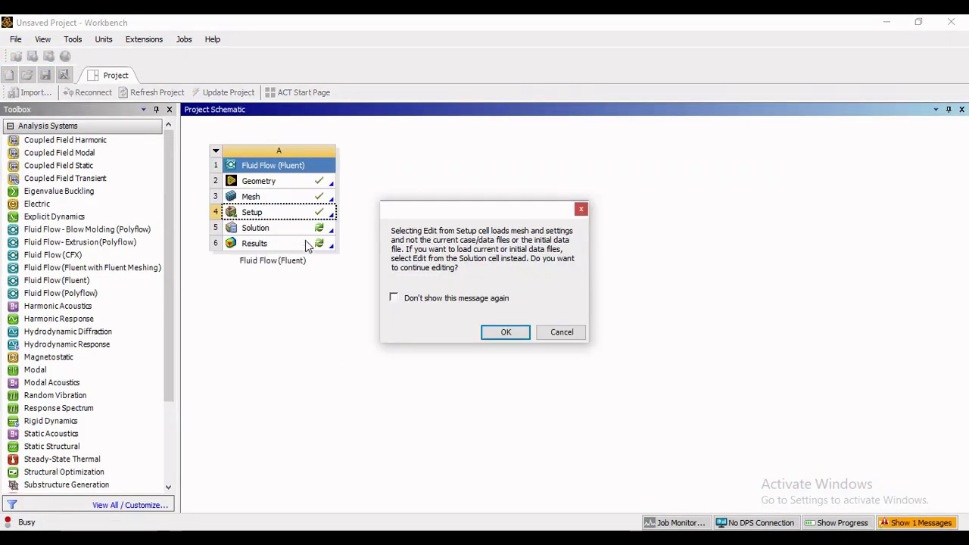
pyautogui.click(499, 330)
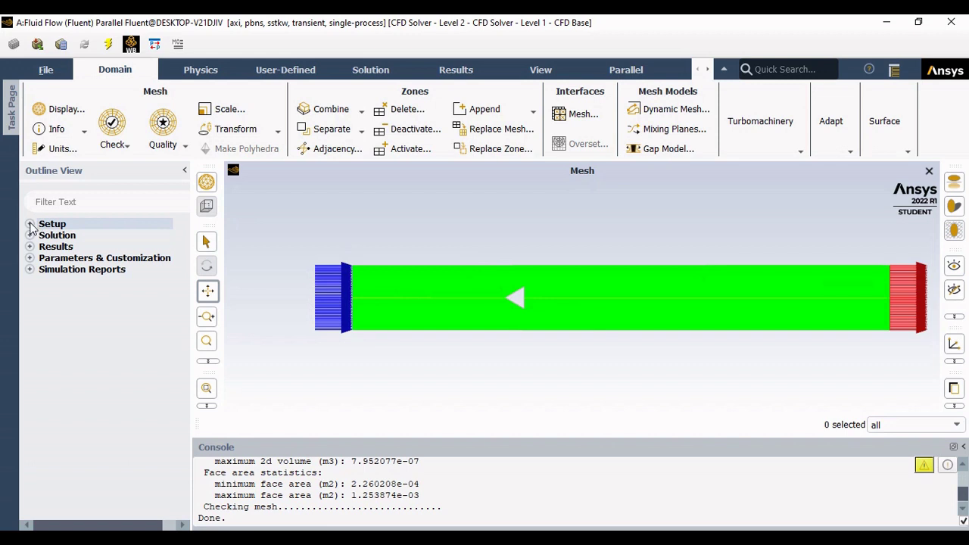
pyautogui.click(30, 225)
pyautogui.click(79, 235)
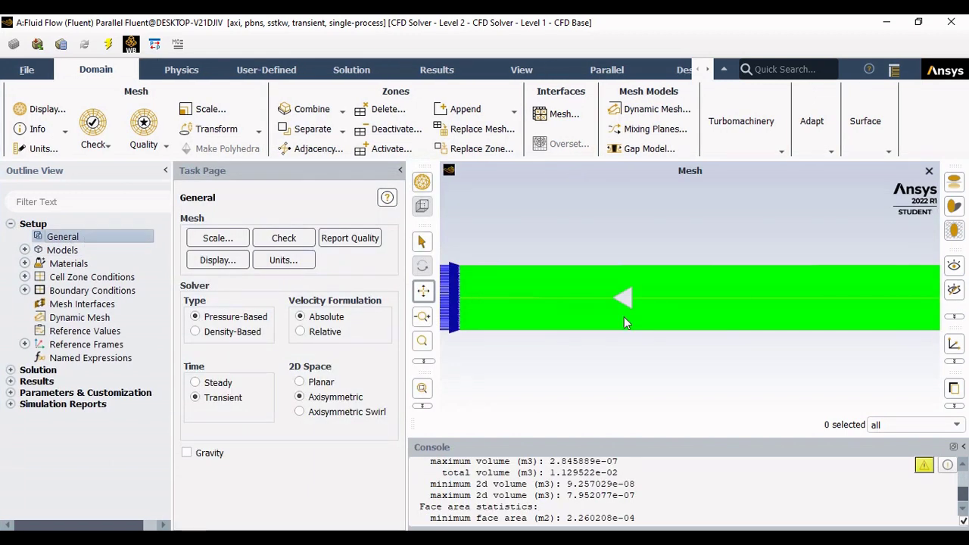
# Step: Review the mesh's domain extents with mm as the view length unit, and run the mesh check
pyautogui.click(209, 239)
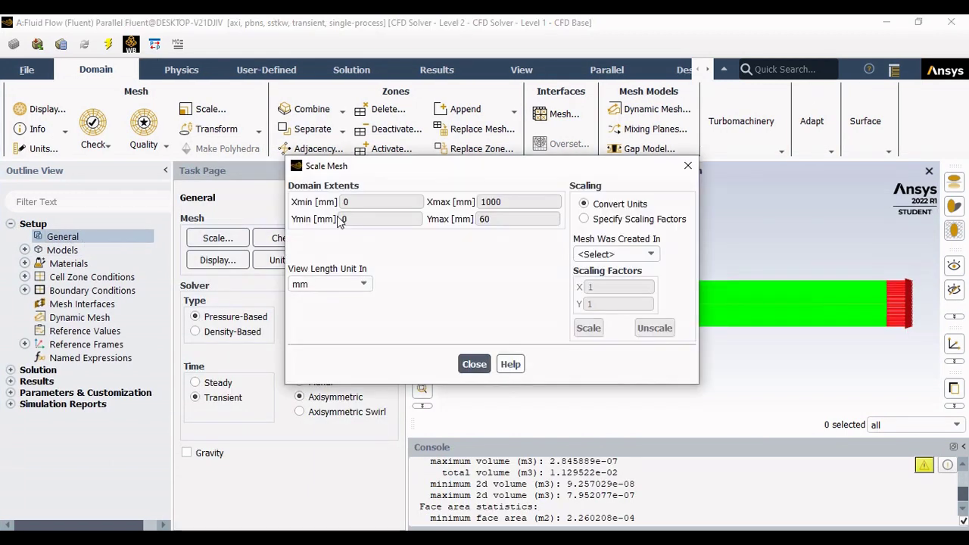
pyautogui.click(318, 284)
pyautogui.click(306, 327)
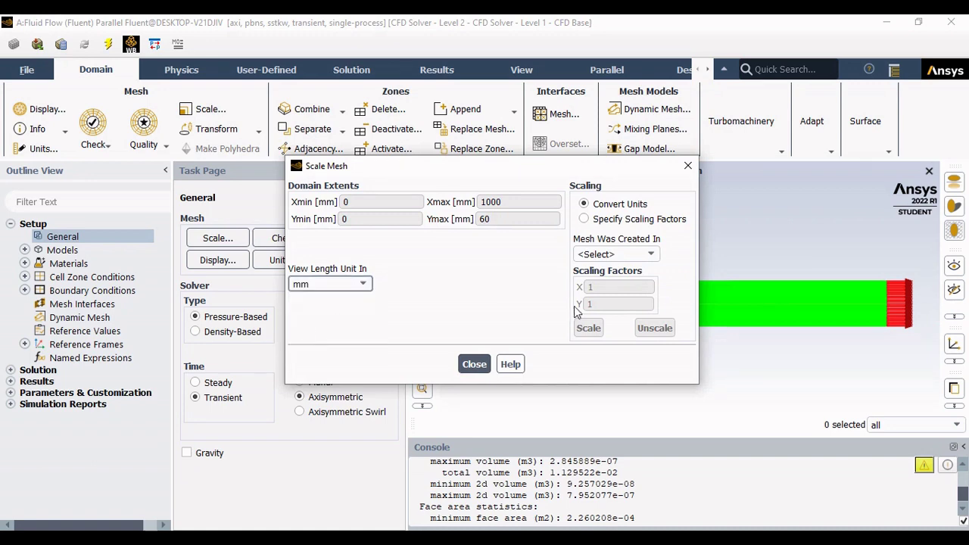
pyautogui.click(474, 365)
pyautogui.click(284, 238)
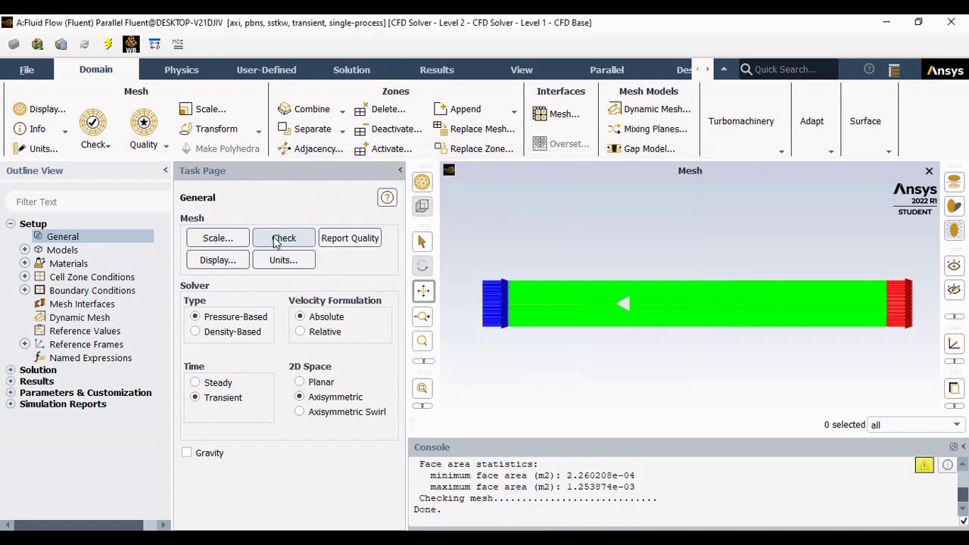
pyautogui.moveTo(415, 511); pyautogui.dragTo(442, 512)
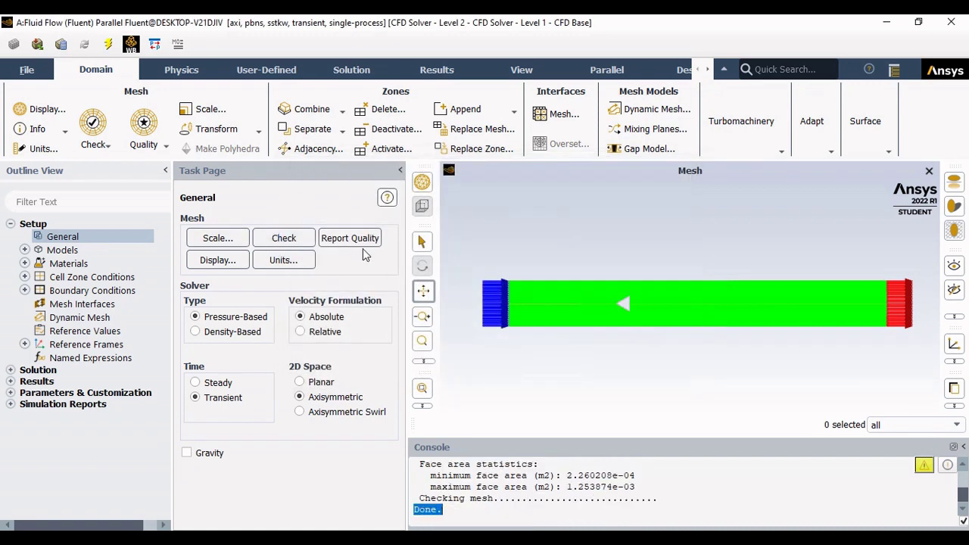
# Step: Display only the axis, inlet and outlet surfaces of the mesh
pyautogui.click(217, 259)
pyautogui.scroll(2, 405, 289)
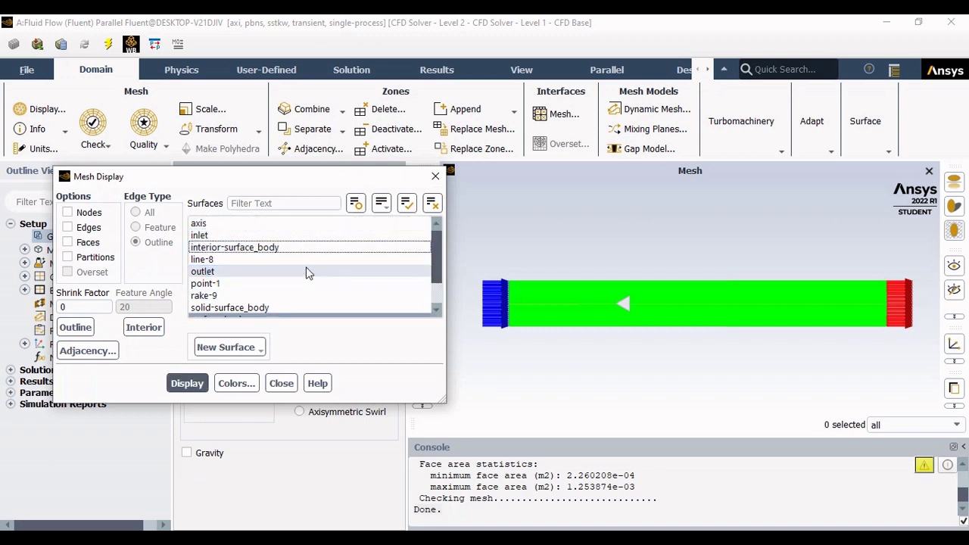
pyautogui.scroll(-2, 310, 265)
pyautogui.click(306, 295)
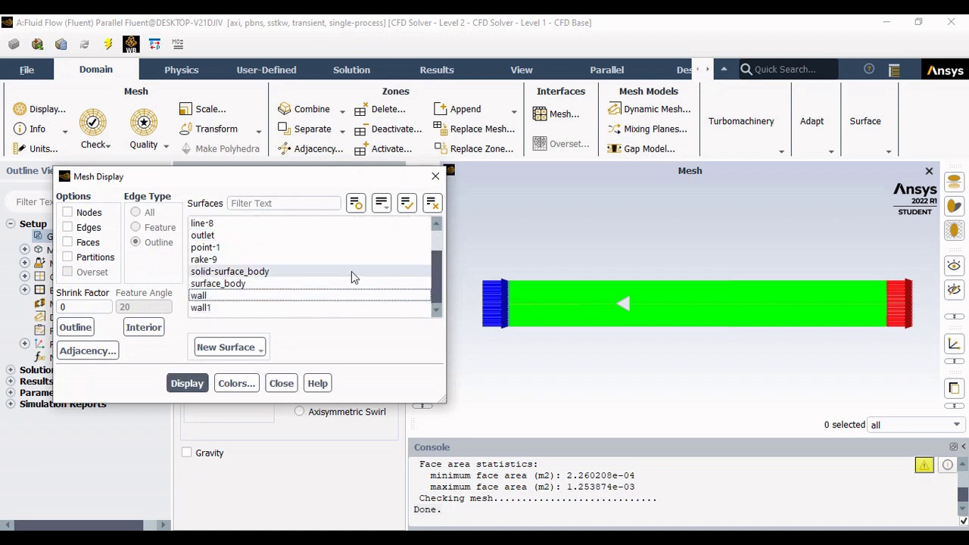
pyautogui.scroll(2, 333, 269)
pyautogui.click(227, 235)
pyautogui.click(231, 272)
pyautogui.click(235, 247)
pyautogui.click(188, 383)
pyautogui.click(220, 223)
pyautogui.click(235, 248)
pyautogui.click(187, 383)
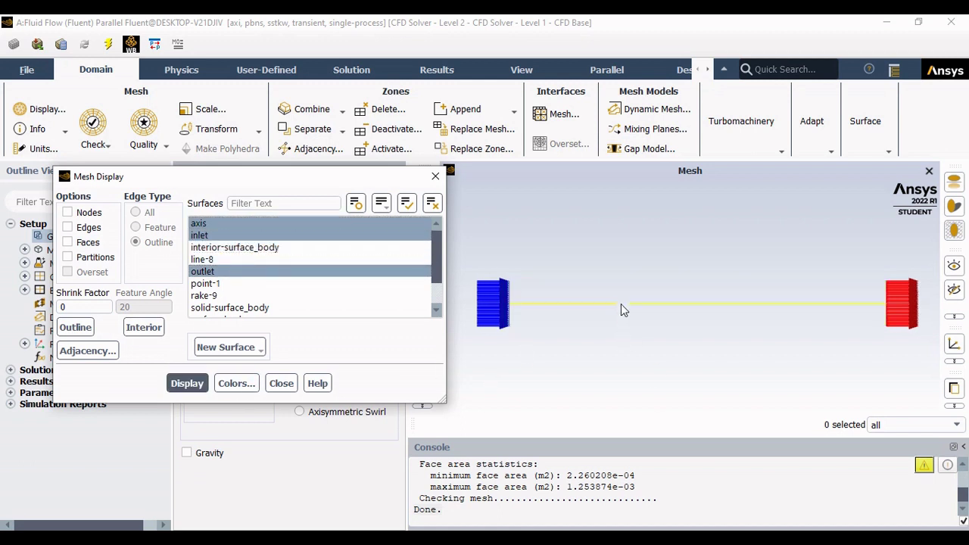
# Step: Add solid-surface_body to the displayed mesh surfaces and close the mesh display settings
pyautogui.scroll(-2, 303, 273)
pyautogui.click(230, 271)
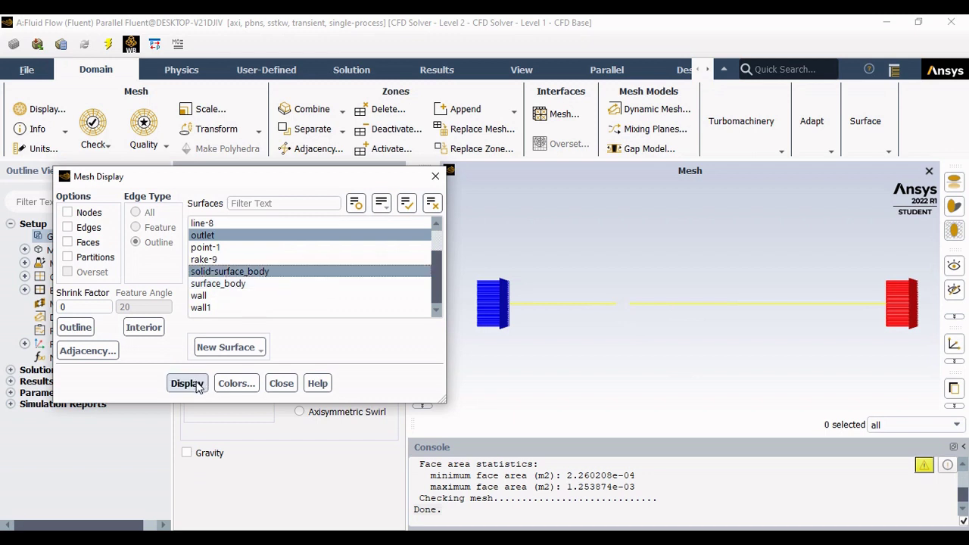
pyautogui.click(187, 383)
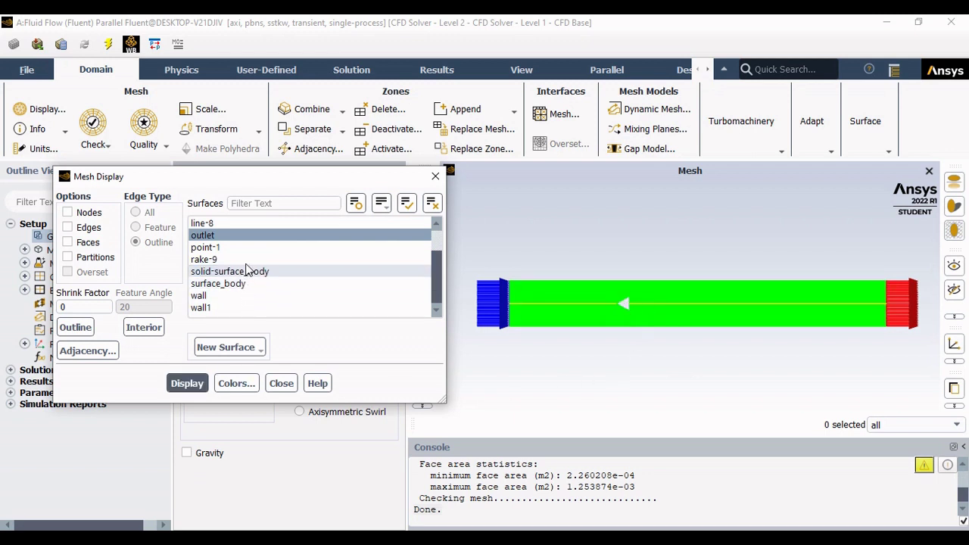
pyautogui.scroll(1, 225, 299)
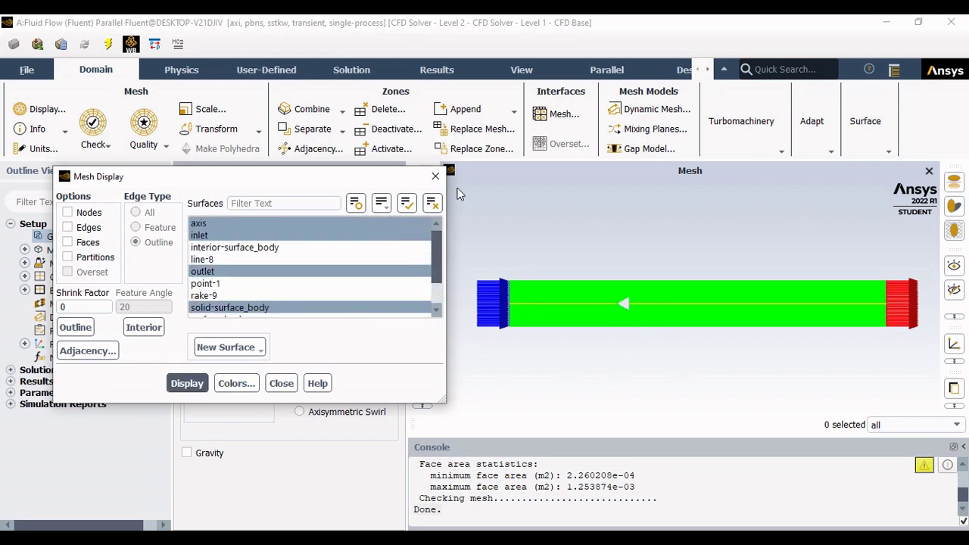
pyautogui.click(435, 178)
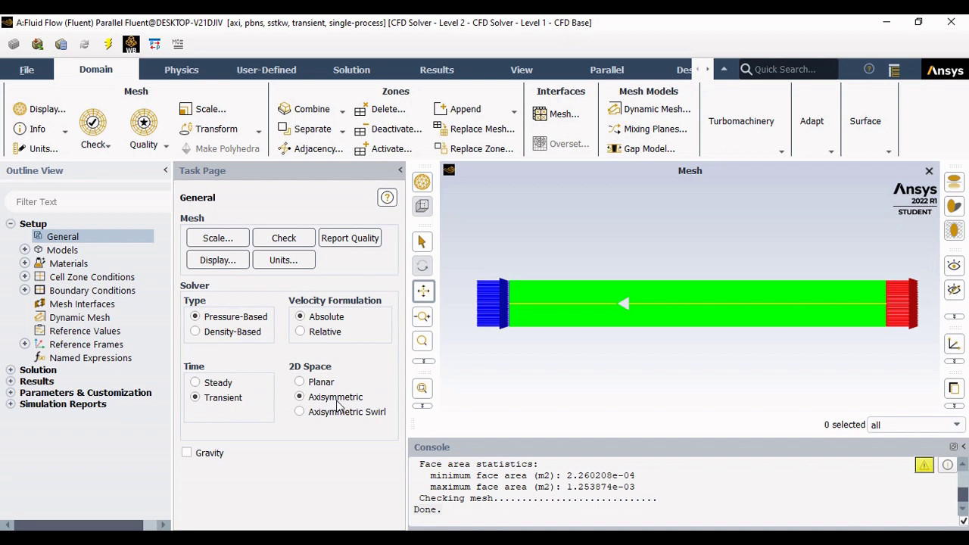
# Step: Open the viscous model settings and accept the k-omega (2 eqn) model with the SST option
pyautogui.scroll(3, 734, 313)
pyautogui.scroll(-4, 640, 295)
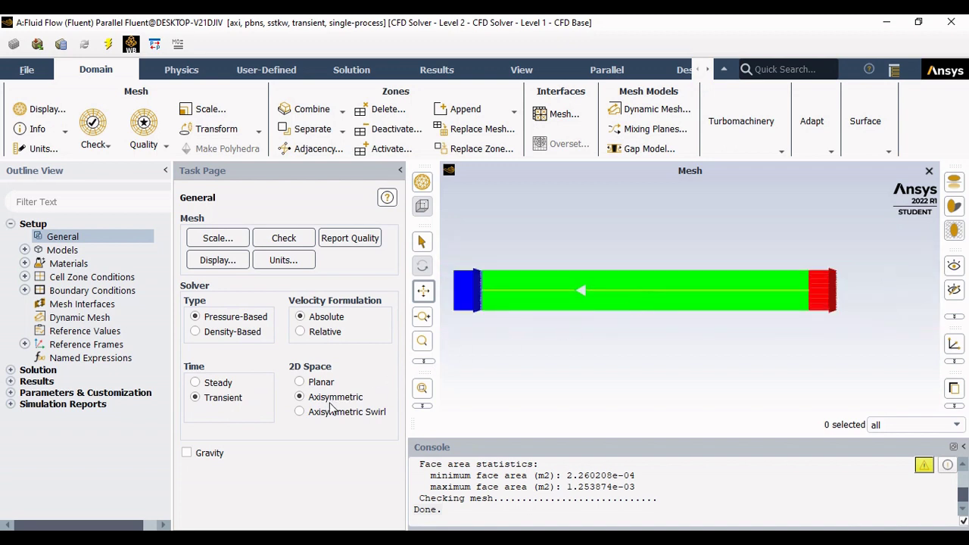
pyautogui.doubleClick(60, 249)
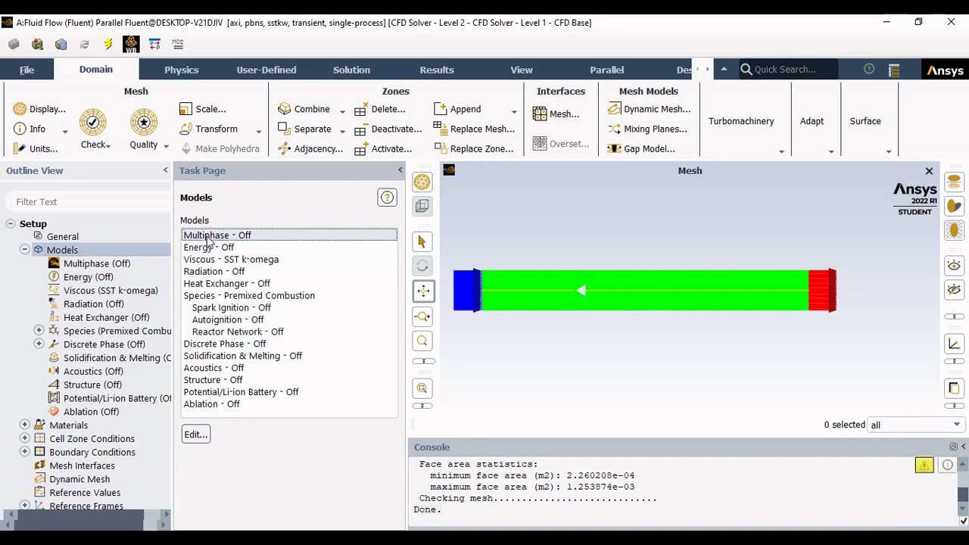
pyautogui.doubleClick(227, 258)
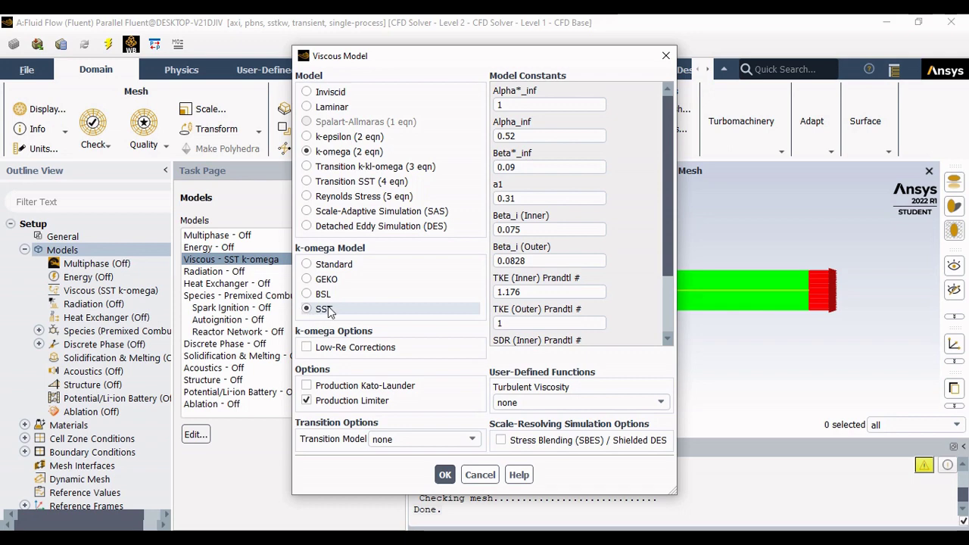
pyautogui.press('Return')
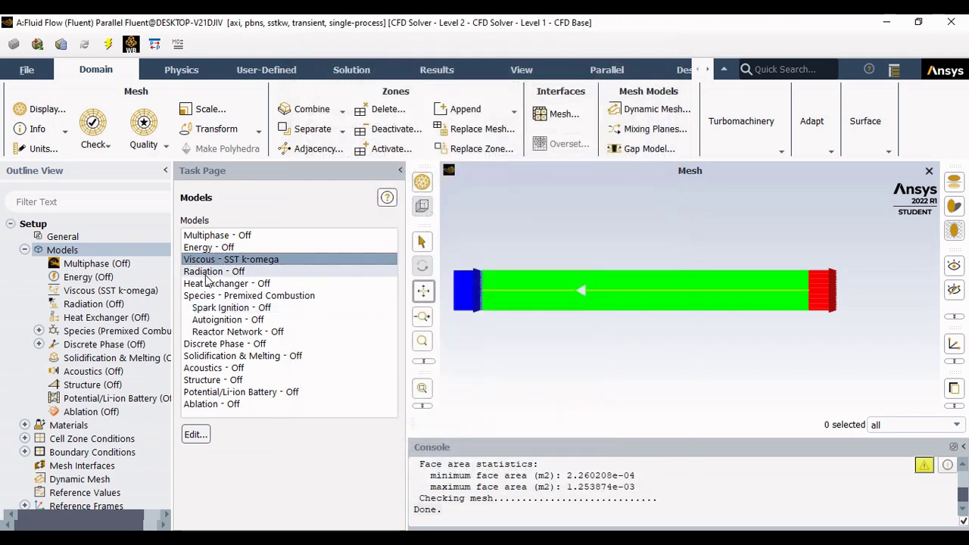
# Step: Open the species model settings and accept adiabatic Premixed Combustion with the C Equation and the zimont flame speed model
pyautogui.doubleClick(227, 295)
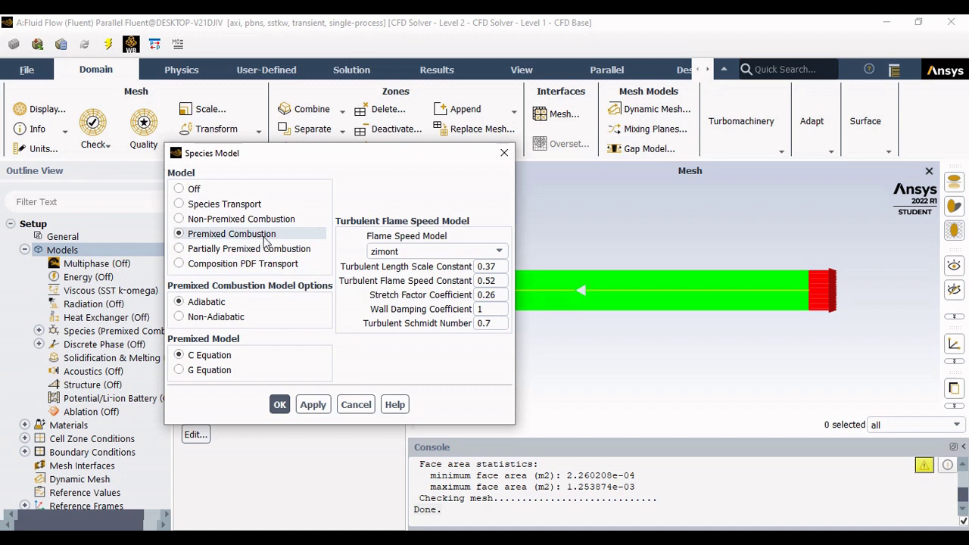
pyautogui.click(412, 251)
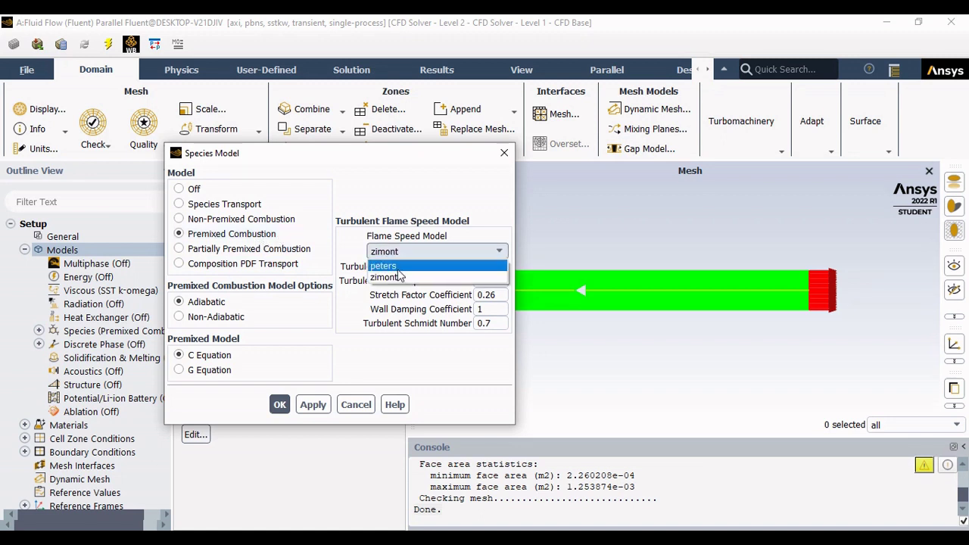
pyautogui.click(397, 278)
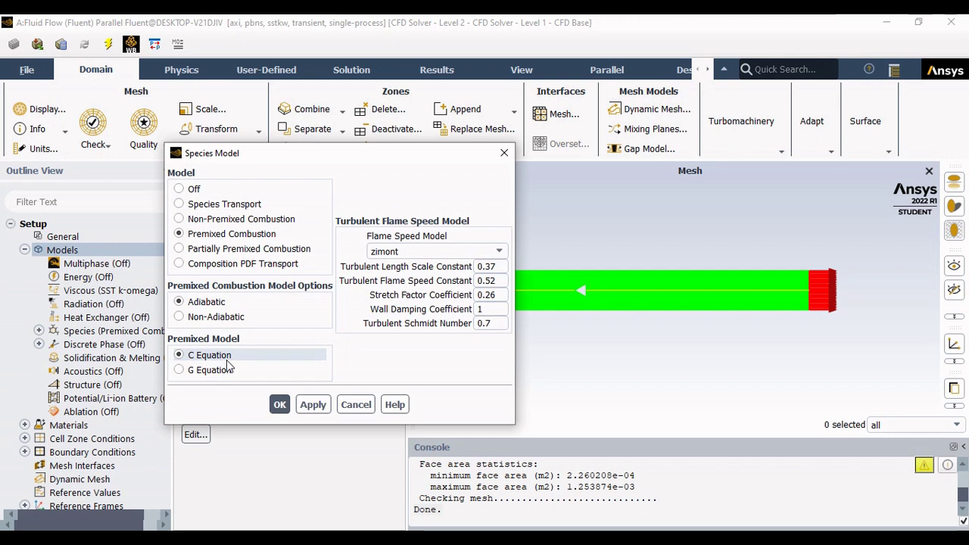
pyautogui.click(278, 404)
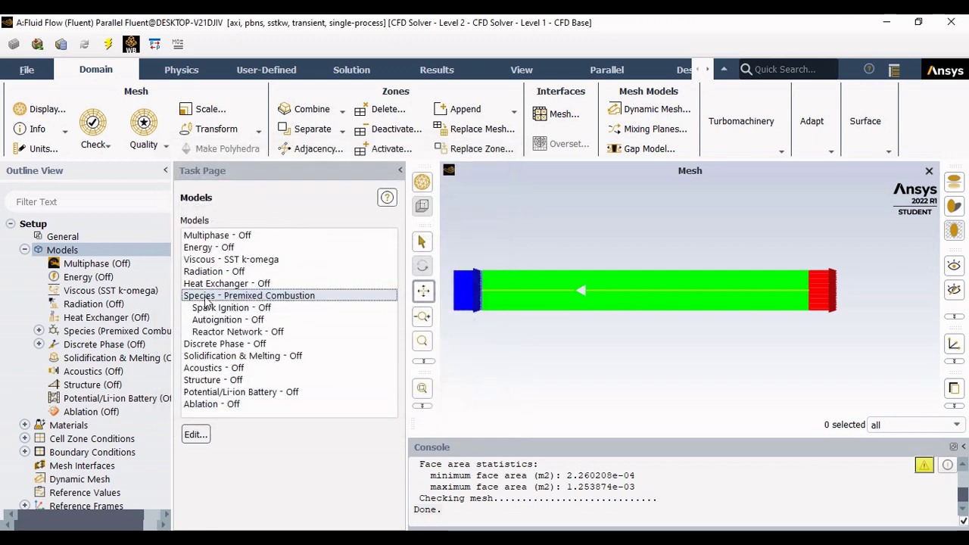
# Step: Open the volvo-propane-air fluid material and check its name and the available Fluent fluid materials
pyautogui.click(25, 251)
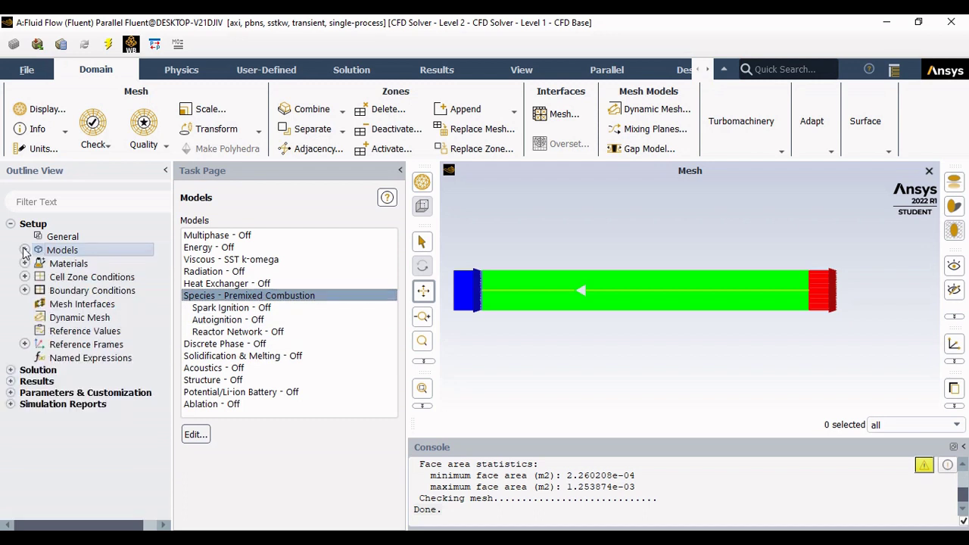
pyautogui.click(25, 263)
pyautogui.doubleClick(68, 263)
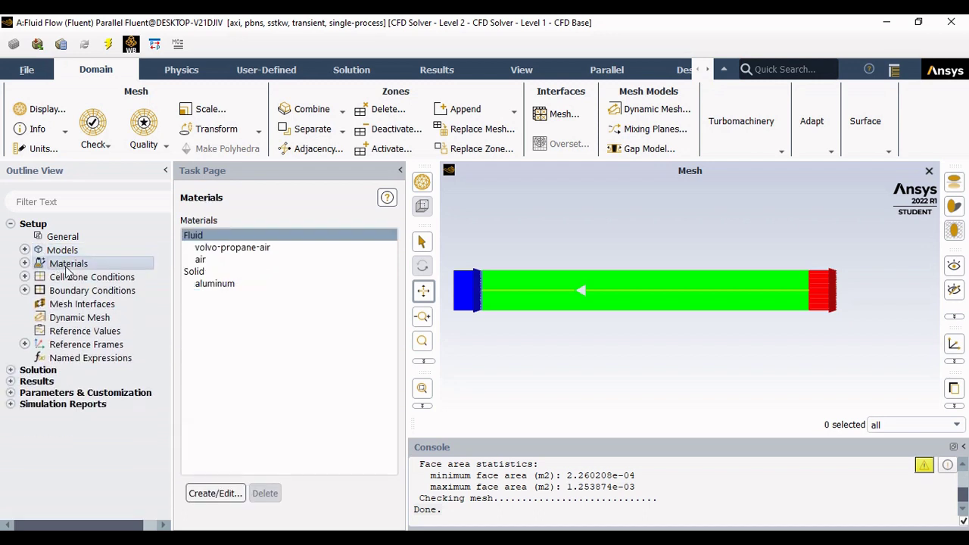
pyautogui.doubleClick(200, 246)
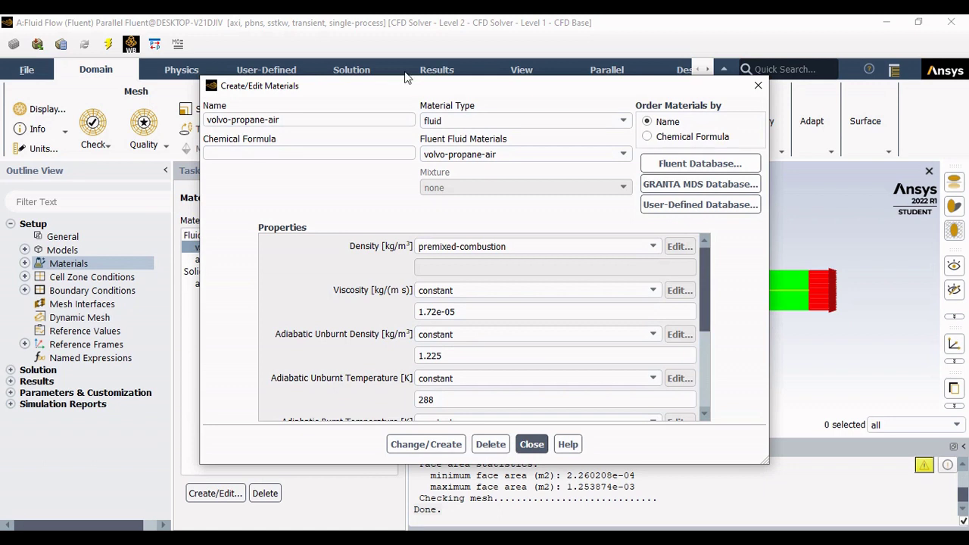
pyautogui.moveTo(298, 121); pyautogui.dragTo(202, 120)
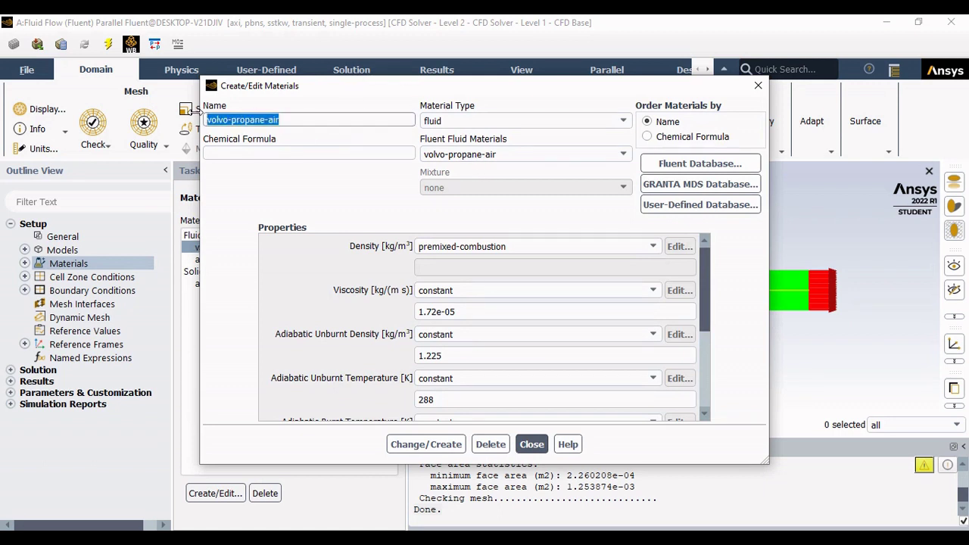
pyautogui.click(503, 154)
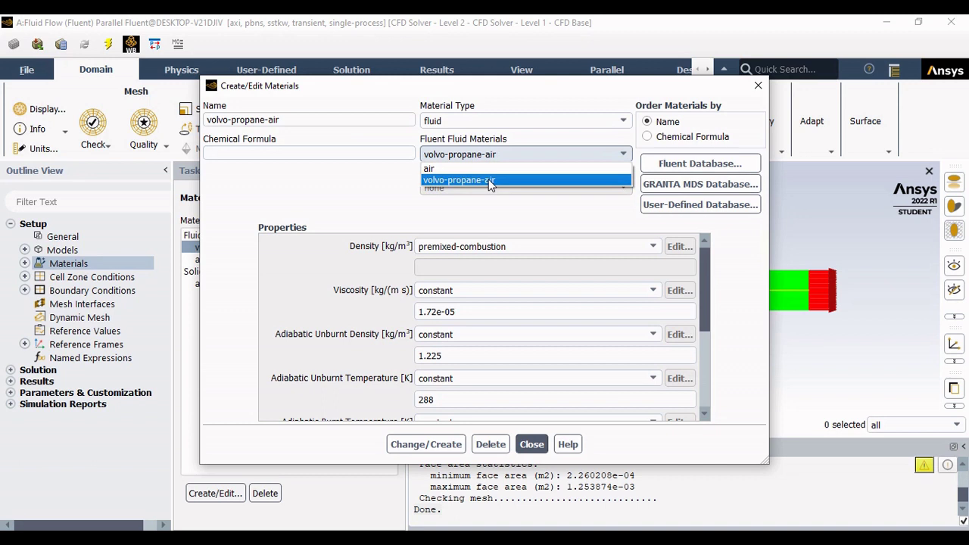
pyautogui.click(384, 203)
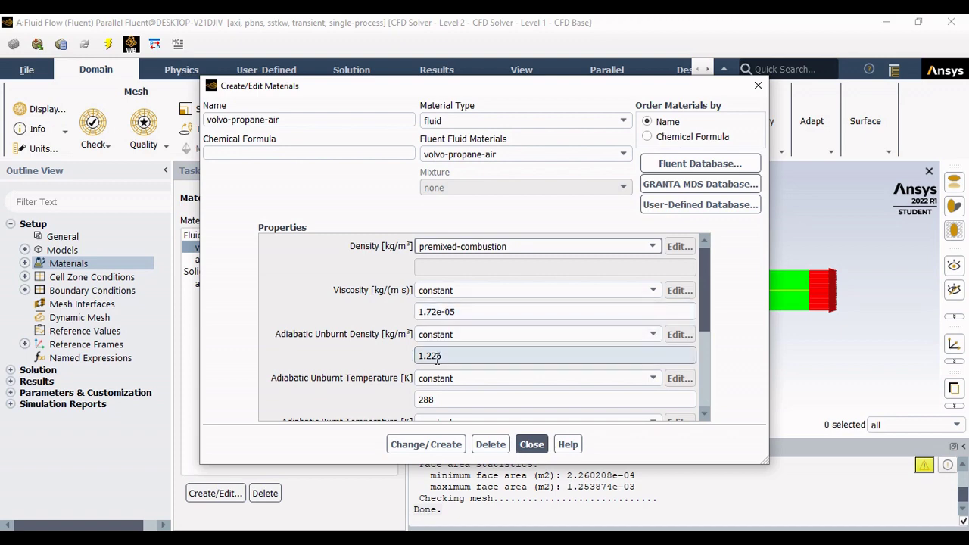
# Step: Review volvo-propane-air's density, burnt temperature, thermal diffusivity, laminar flame speed and critical strain rate, and close the material settings
pyautogui.scroll(-1, 432, 399)
pyautogui.doubleClick(442, 400)
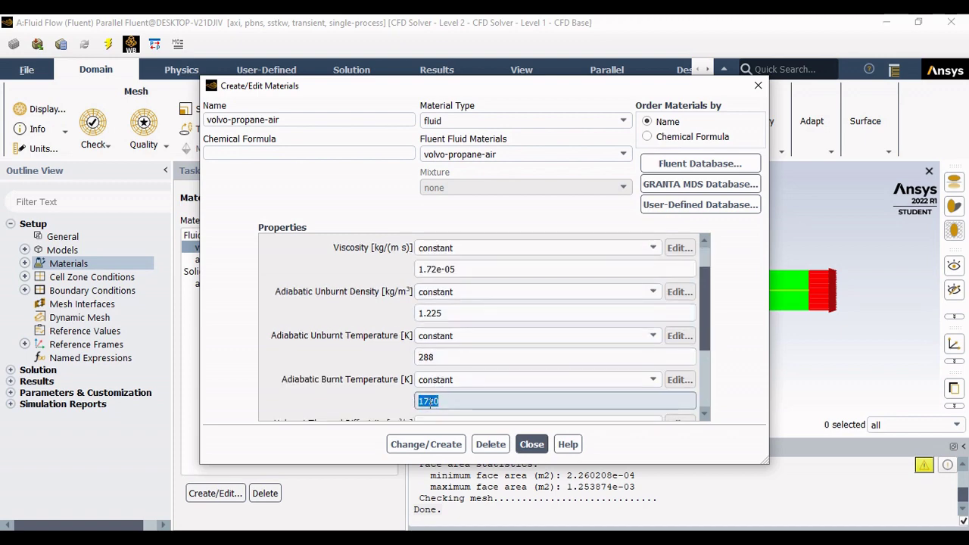
pyautogui.moveTo(707, 288); pyautogui.dragTo(709, 347)
pyautogui.doubleClick(417, 322)
pyautogui.doubleClick(416, 366)
pyautogui.doubleClick(427, 410)
pyautogui.click(423, 450)
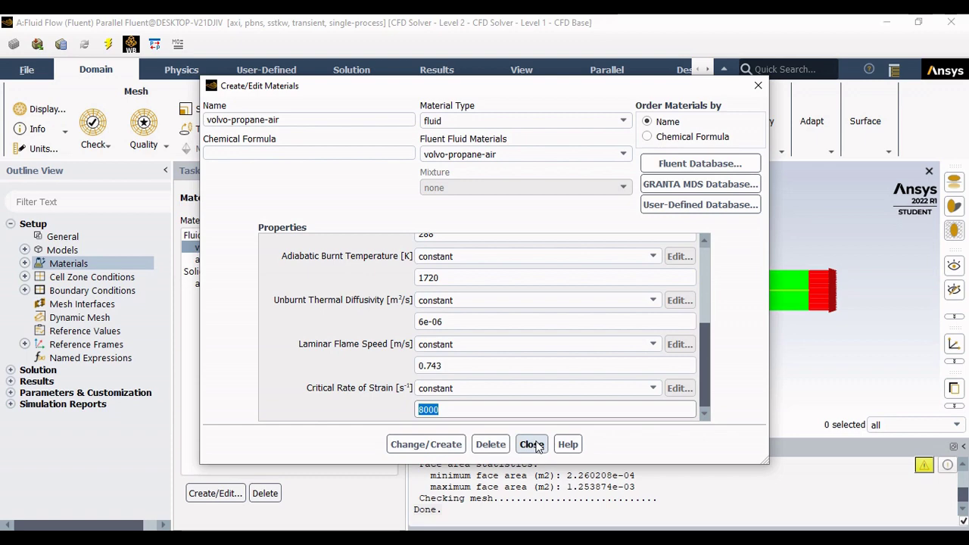
pyautogui.scroll(5, 598, 301)
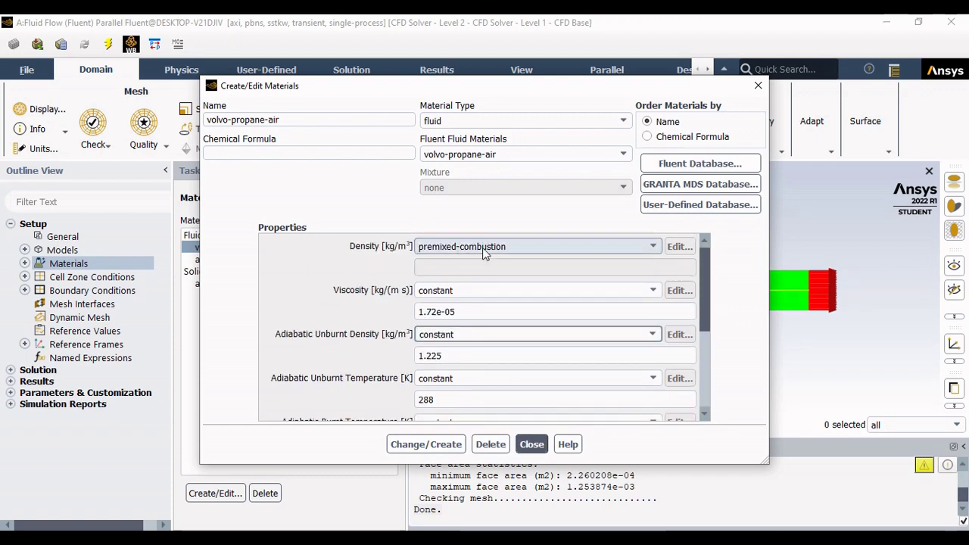
pyautogui.click(530, 445)
# Step: Open the boundary conditions and check the boundary type assigned to the inlet zone
pyautogui.click(25, 263)
pyautogui.click(38, 277)
pyautogui.click(38, 277)
pyautogui.click(24, 264)
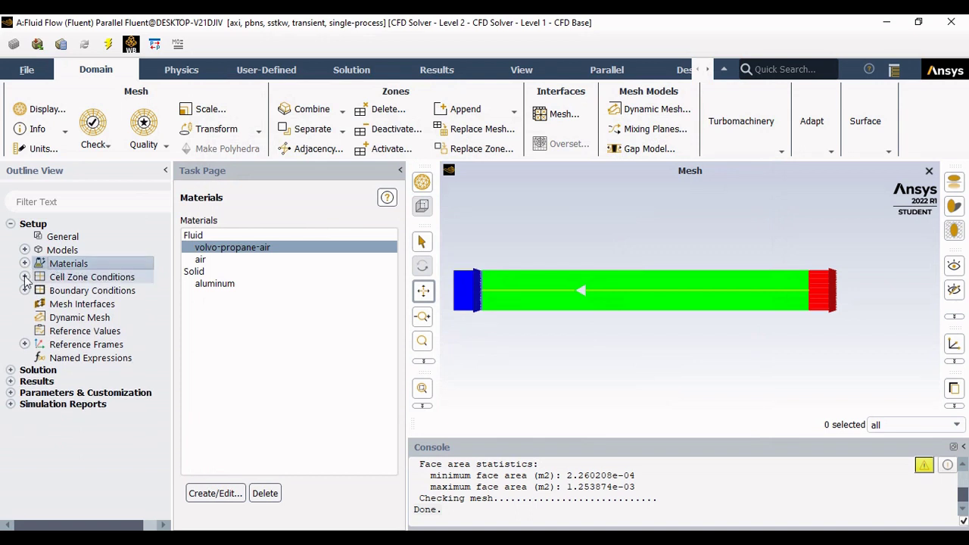
pyautogui.click(25, 291)
pyautogui.doubleClick(62, 292)
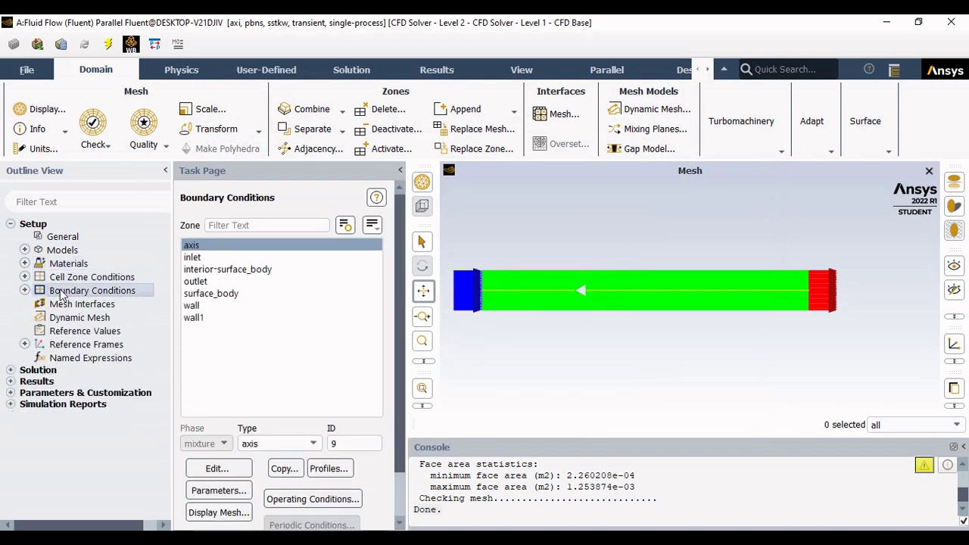
pyautogui.click(193, 257)
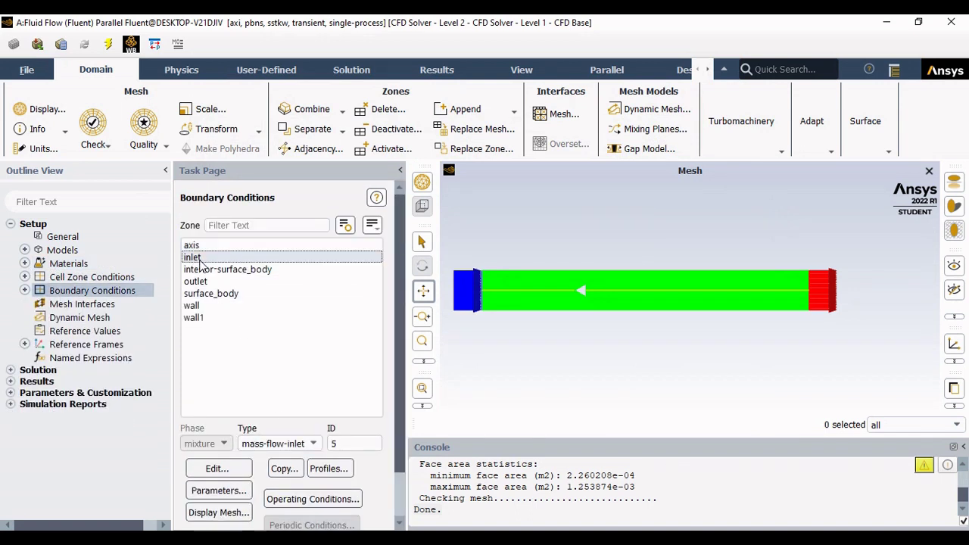
pyautogui.click(277, 443)
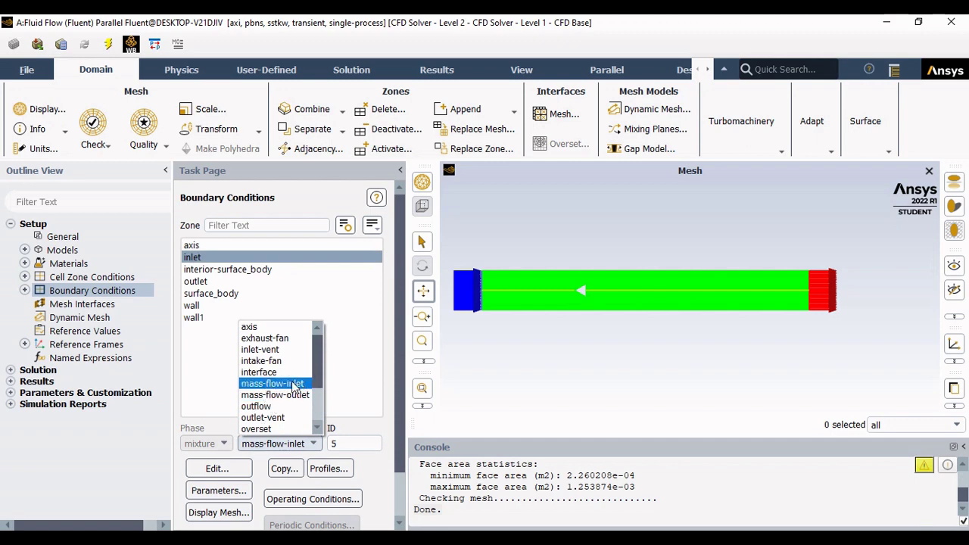
# Step: Review the inlet's mass flow rate, turbulence specification and progress variable, and close its settings
pyautogui.click(201, 470)
pyautogui.click(202, 470)
pyautogui.doubleClick(486, 225)
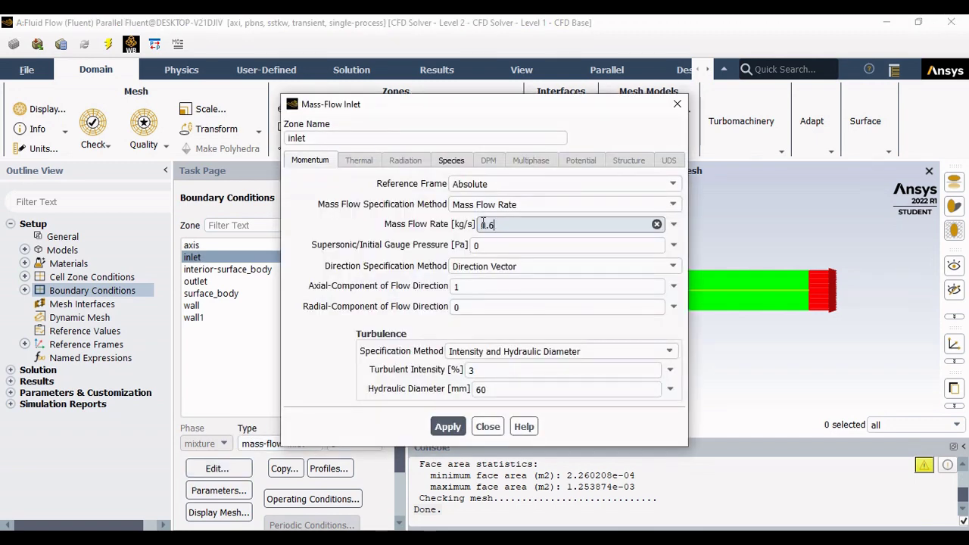
pyautogui.click(459, 352)
pyautogui.click(558, 400)
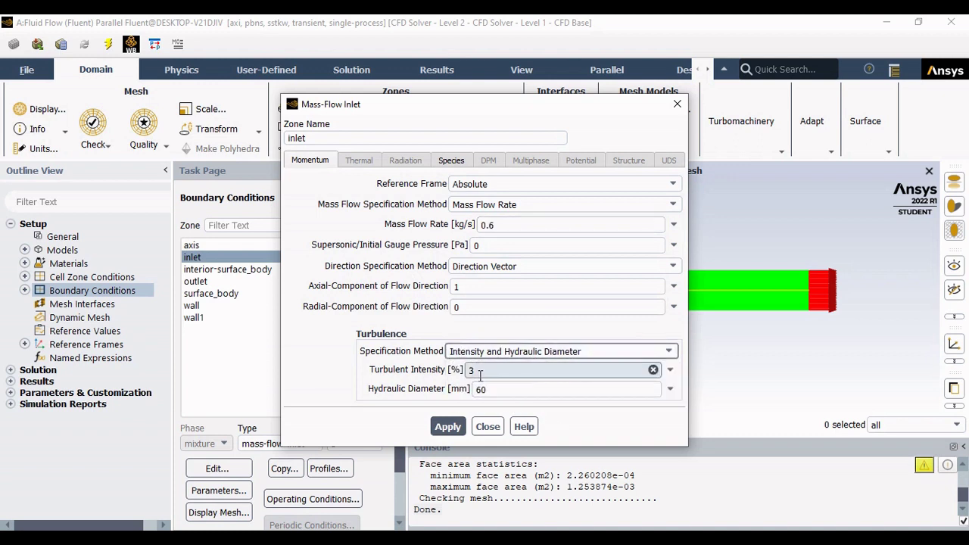
pyautogui.click(452, 160)
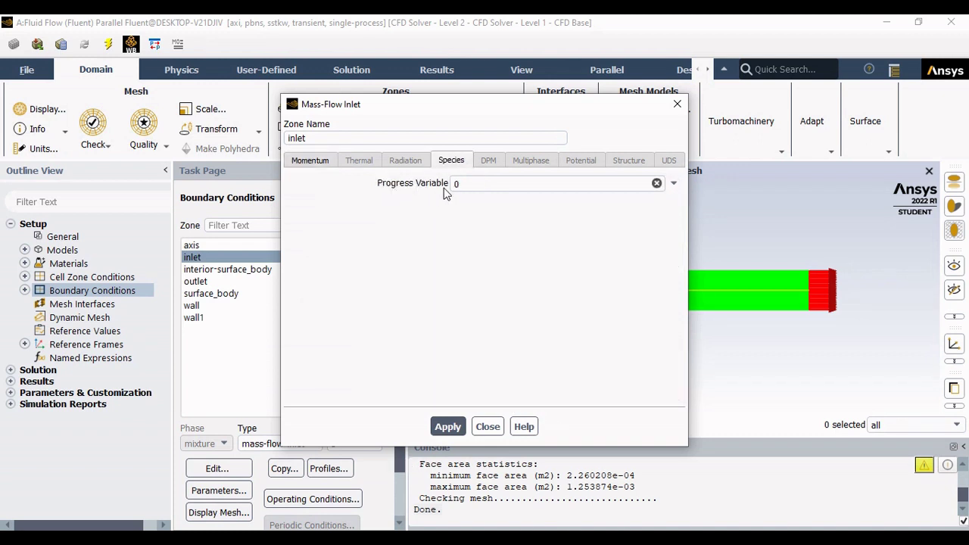
pyautogui.click(678, 105)
# Step: Review the outlet's gauge pressure, backflow turbulence specification and backflow progress variable, and close its settings
pyautogui.doubleClick(195, 281)
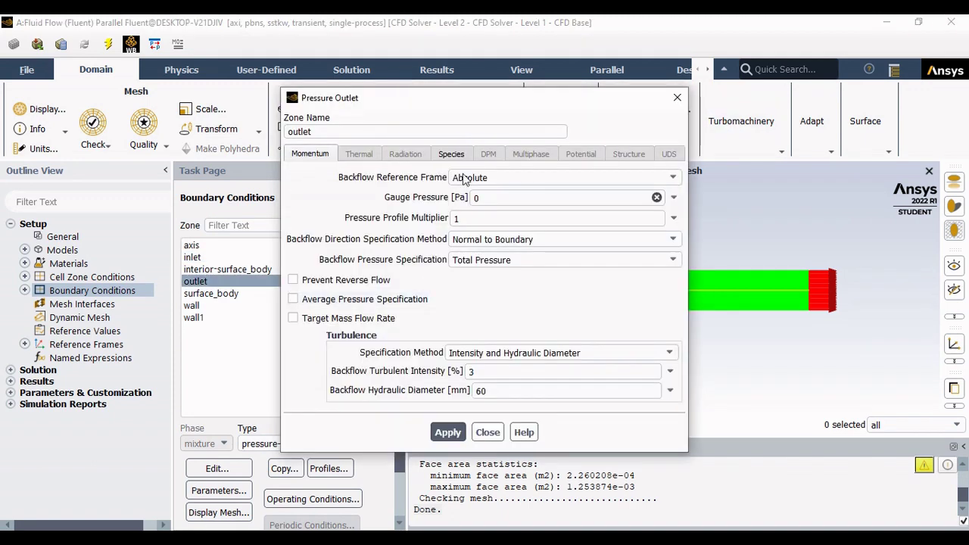
pyautogui.doubleClick(475, 198)
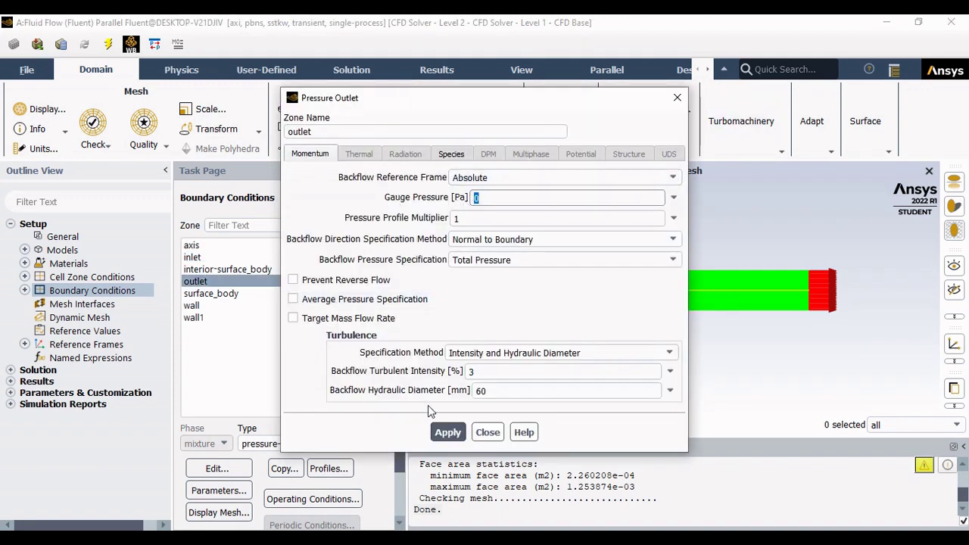
pyautogui.click(470, 353)
pyautogui.click(513, 401)
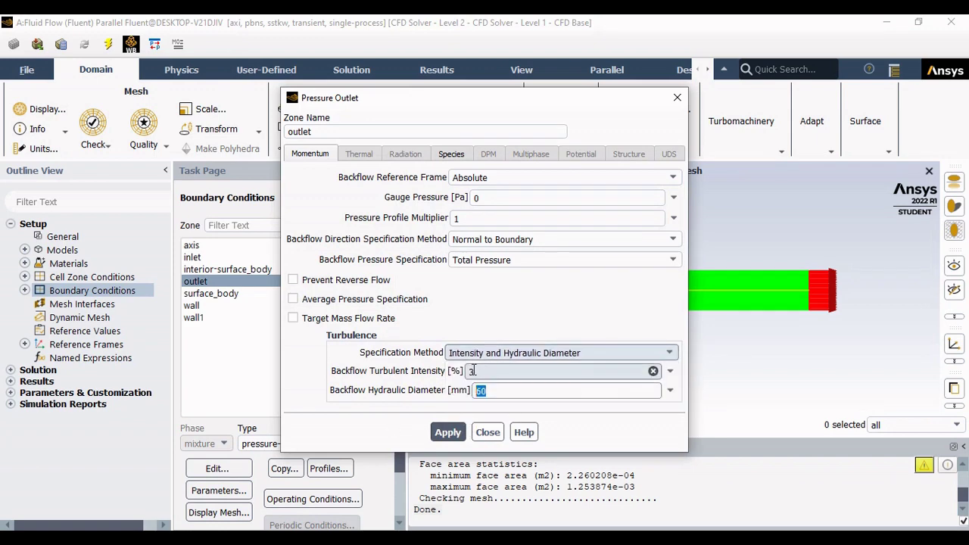
pyautogui.click(453, 156)
pyautogui.doubleClick(459, 177)
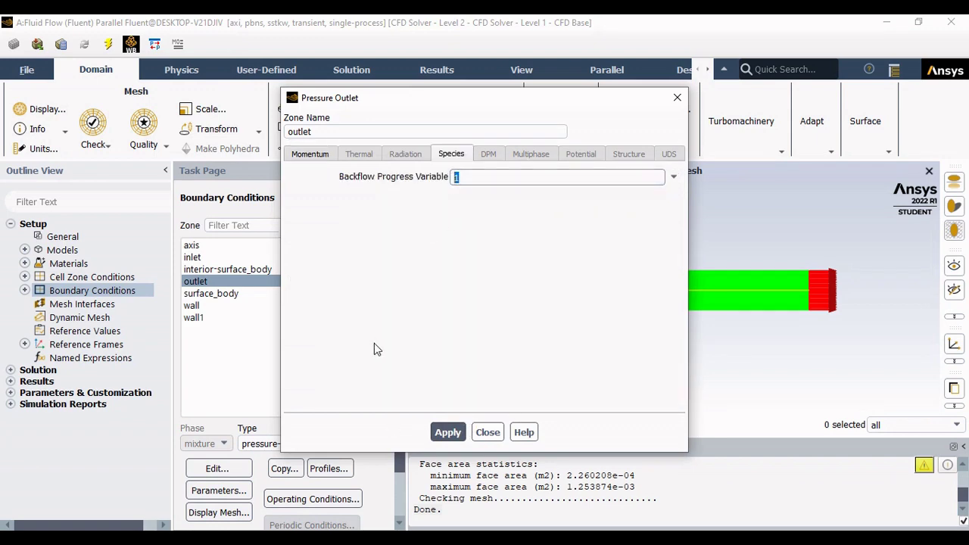
pyautogui.click(671, 98)
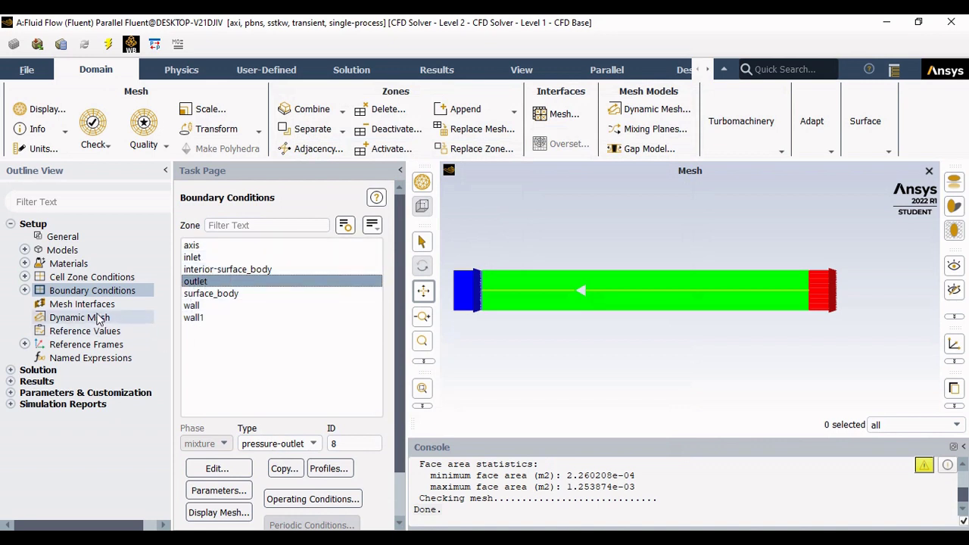
# Step: Check the zone types of the wall, surface_body and interior-surface_body boundaries
pyautogui.click(194, 305)
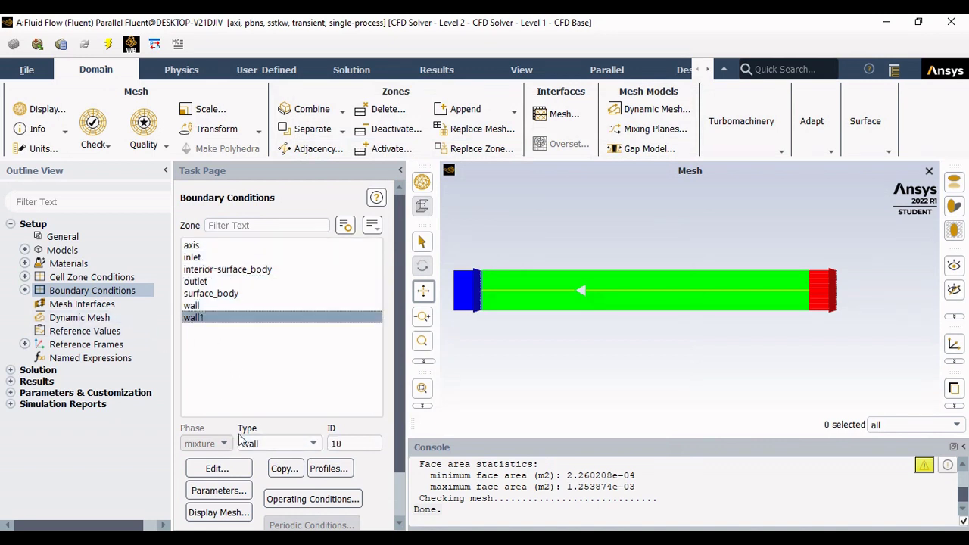
pyautogui.click(218, 293)
pyautogui.click(220, 270)
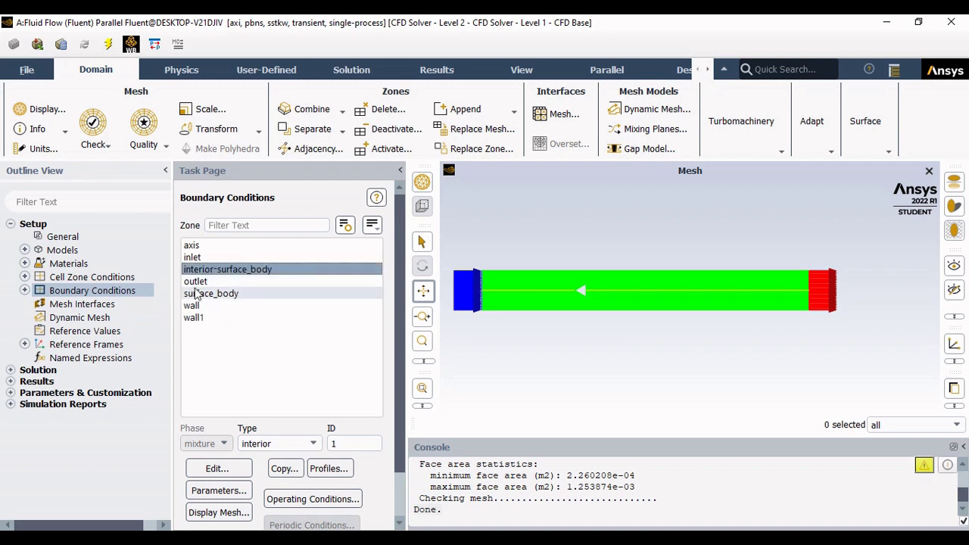
# Step: Open the solution methods and use the Coupled pressure-velocity scheme with the Rhie-Chow: distance based flux type
pyautogui.click(11, 225)
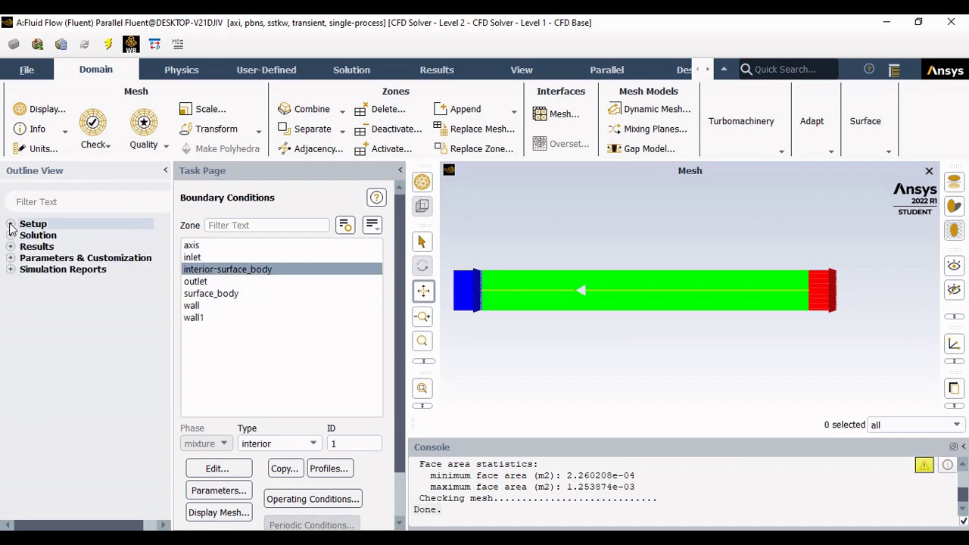
pyautogui.doubleClick(30, 236)
pyautogui.click(68, 249)
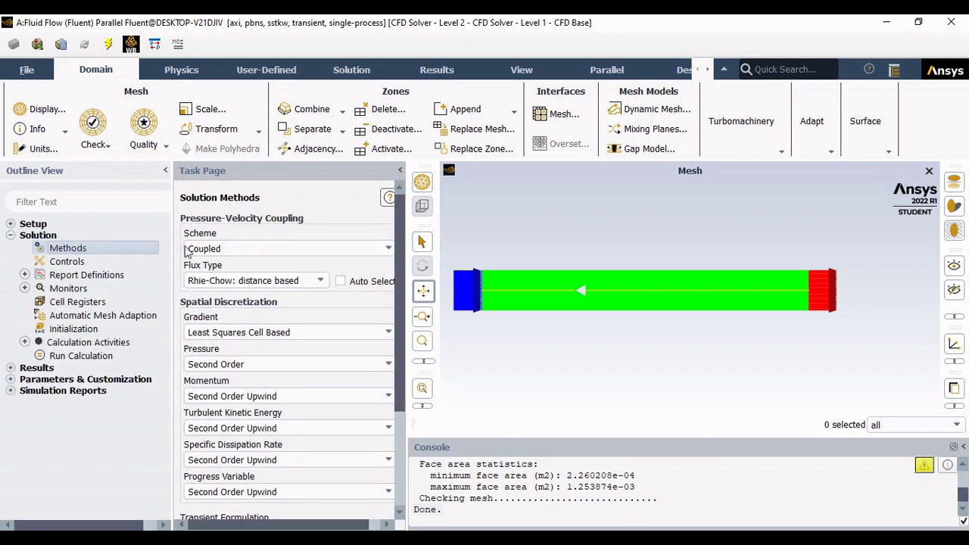
pyautogui.click(208, 249)
pyautogui.click(212, 250)
pyautogui.click(321, 281)
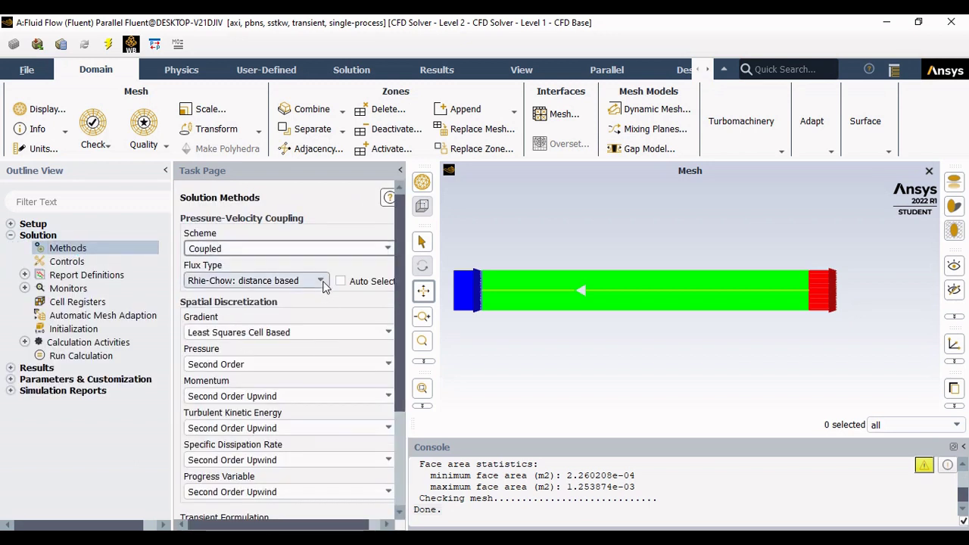
pyautogui.click(305, 296)
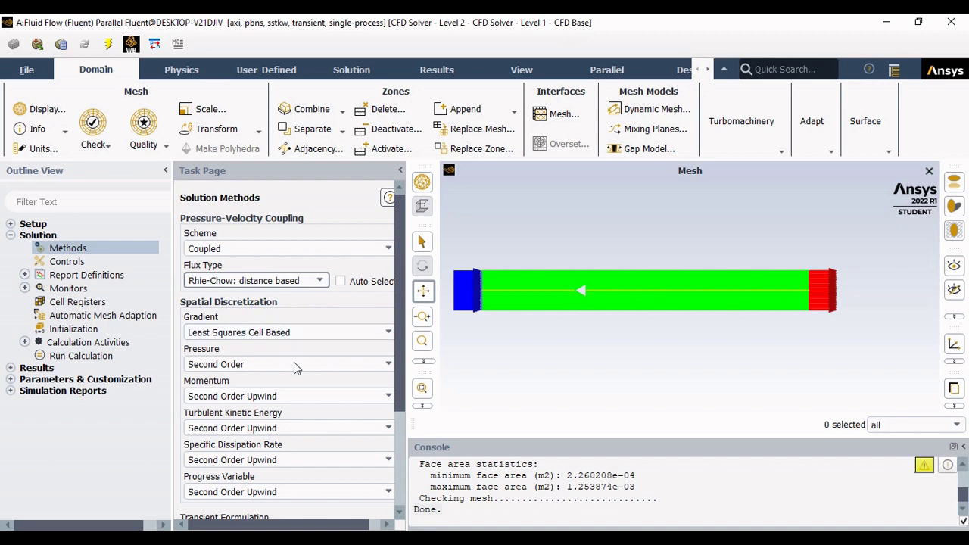
# Step: Use Second Order Upwind discretization for the momentum and turbulent kinetic energy, and check the scheme options for the progress variable
pyautogui.click(234, 397)
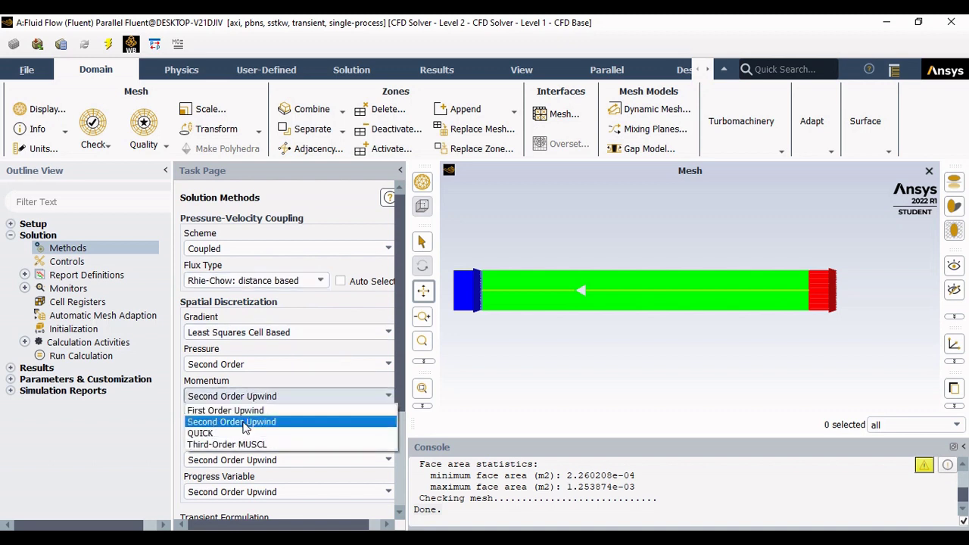
pyautogui.click(245, 422)
pyautogui.click(242, 428)
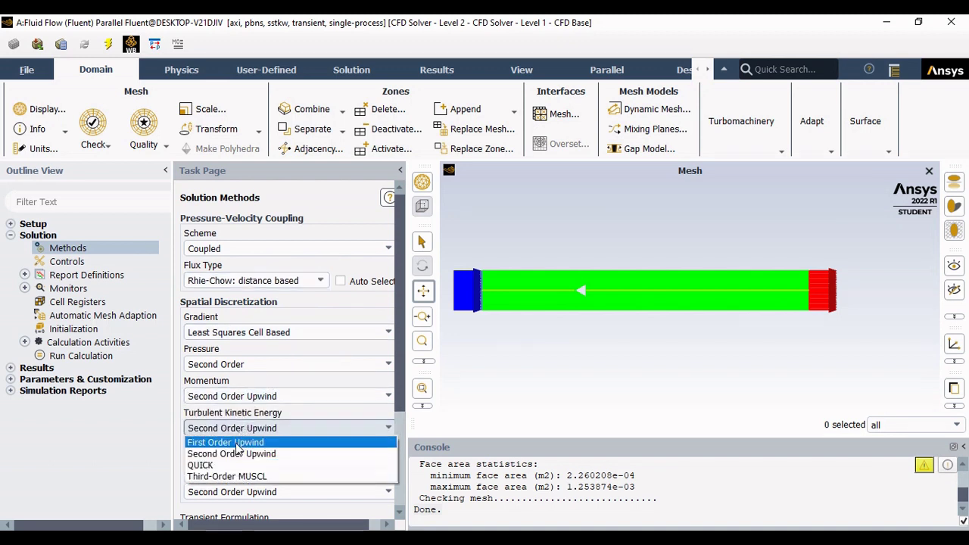
pyautogui.click(249, 452)
pyautogui.scroll(-1, 297, 413)
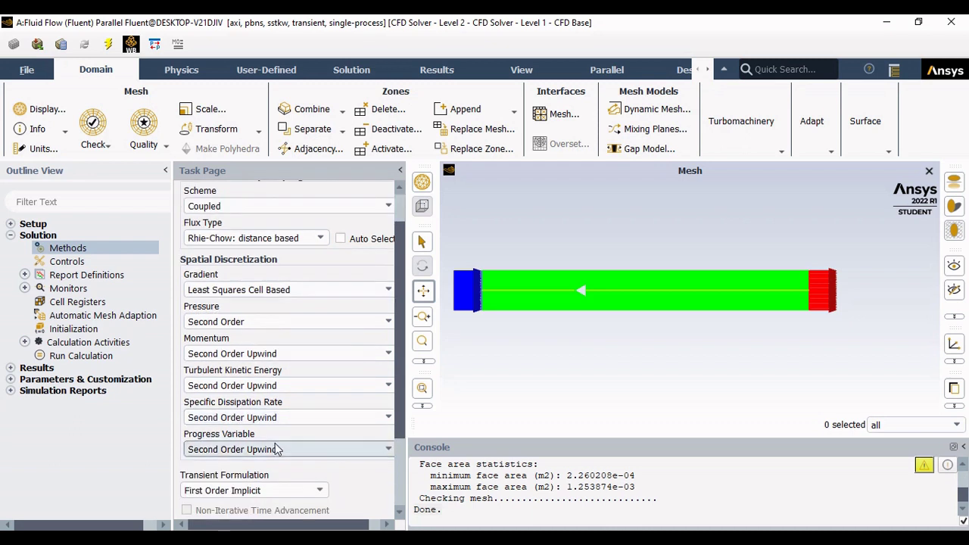
pyautogui.click(243, 449)
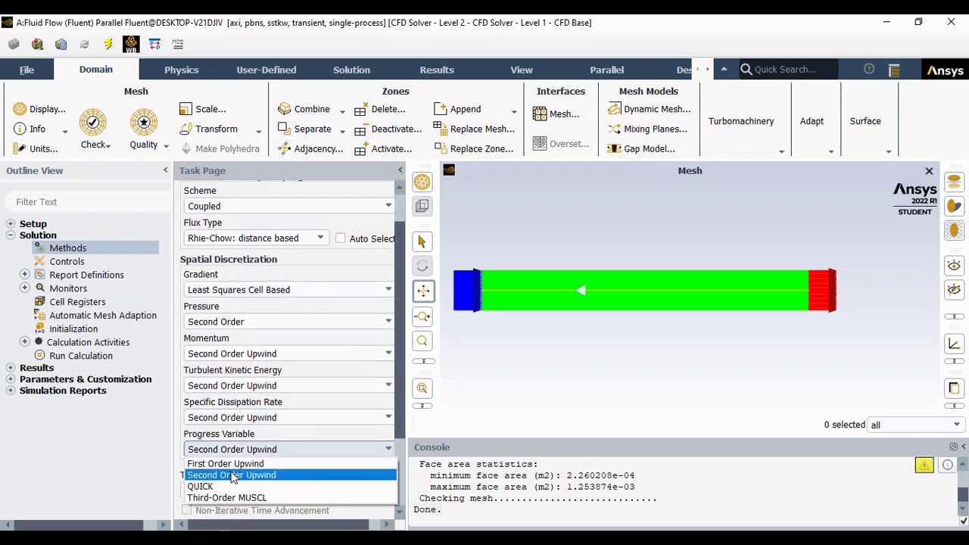
pyautogui.click(296, 451)
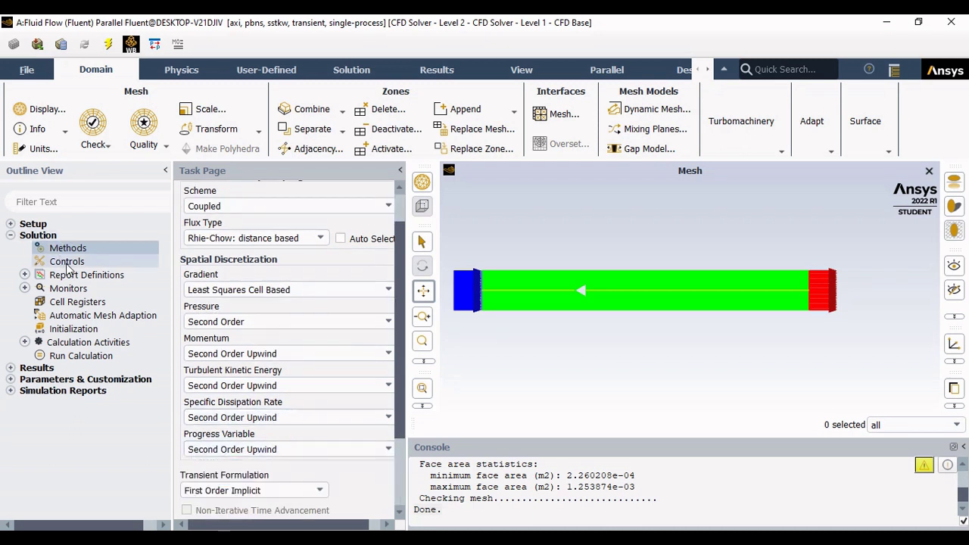
# Step: Review the absolute convergence criteria of the residual monitors and close their settings
pyautogui.doubleClick(68, 288)
pyautogui.doubleClick(81, 304)
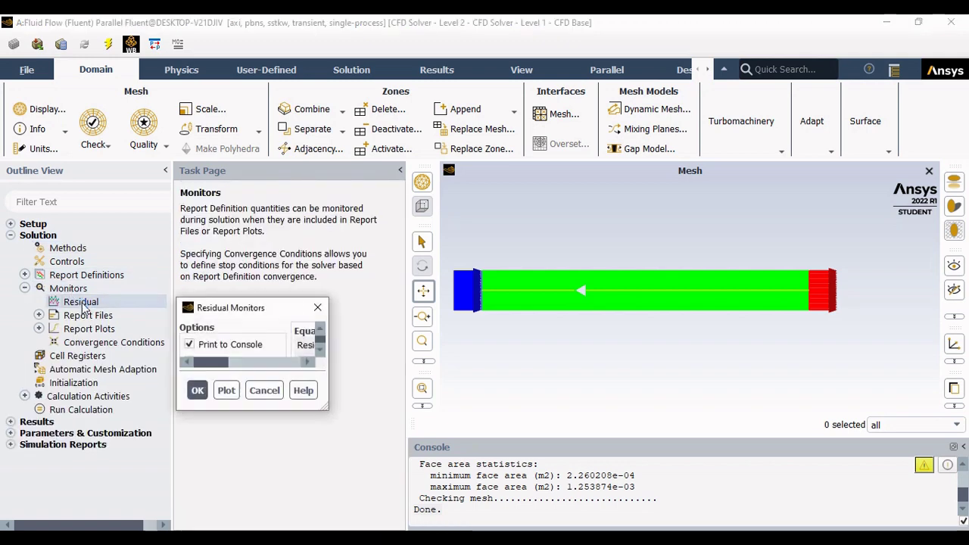
pyautogui.click(627, 228)
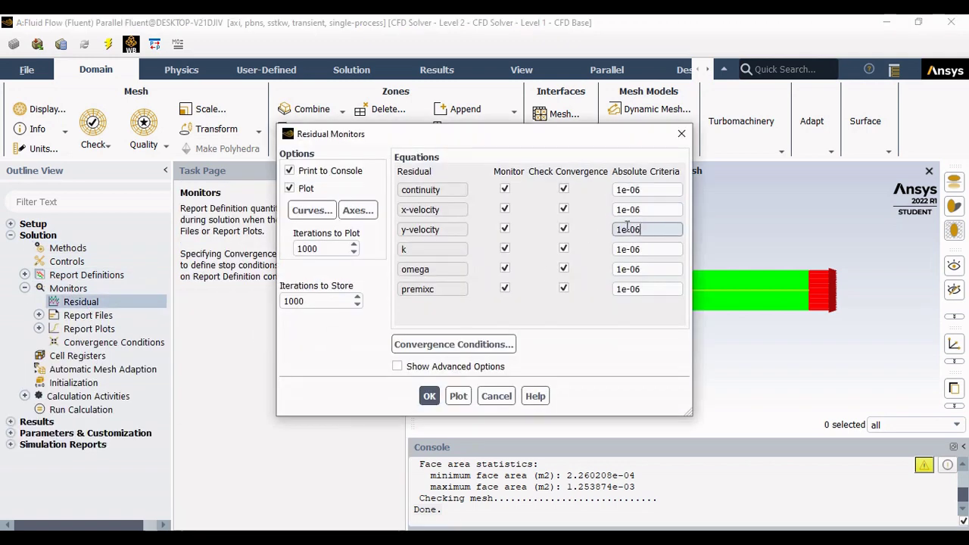
pyautogui.click(429, 396)
pyautogui.click(24, 288)
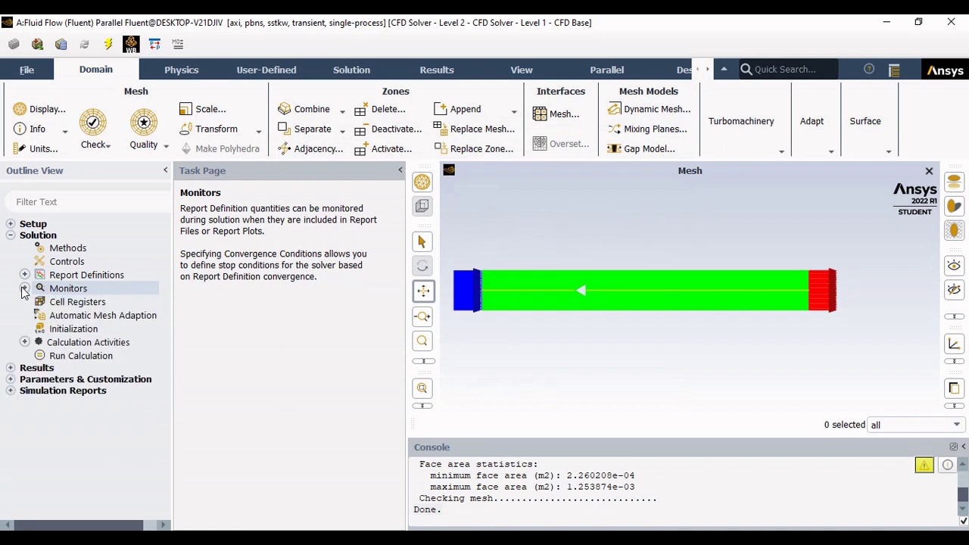
# Step: Review the initialization's Patch settings with Progress Variable at value 1 for solid-surface_body, and close them without patching
pyautogui.click(73, 329)
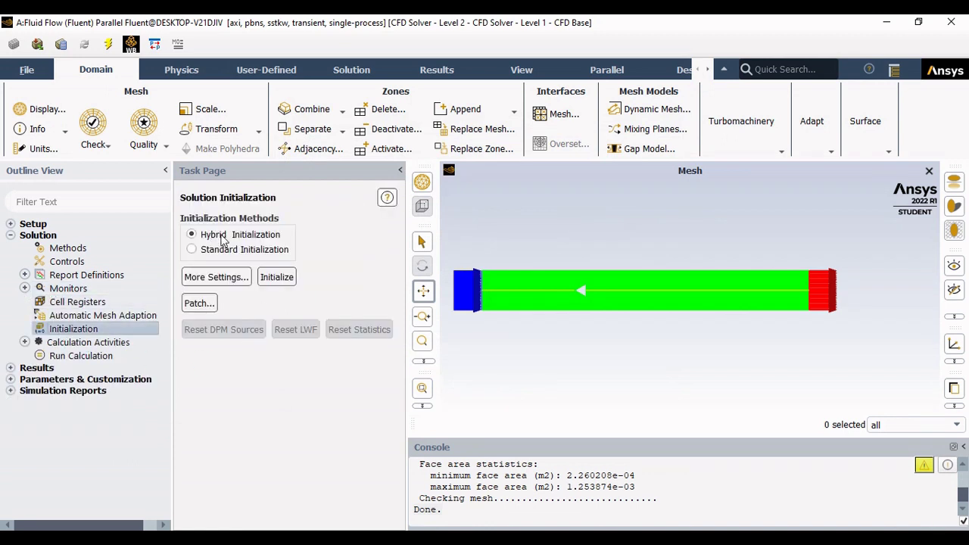
pyautogui.click(199, 303)
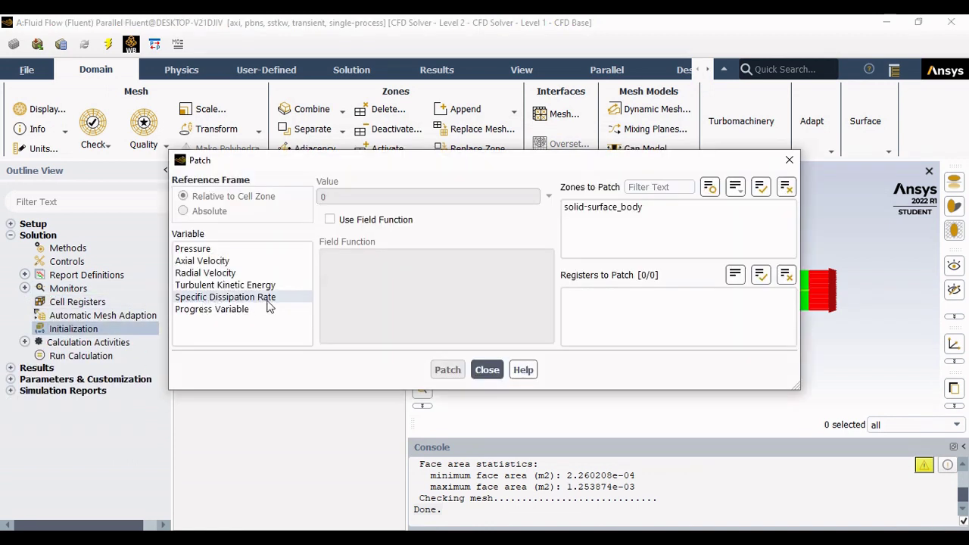
pyautogui.click(216, 308)
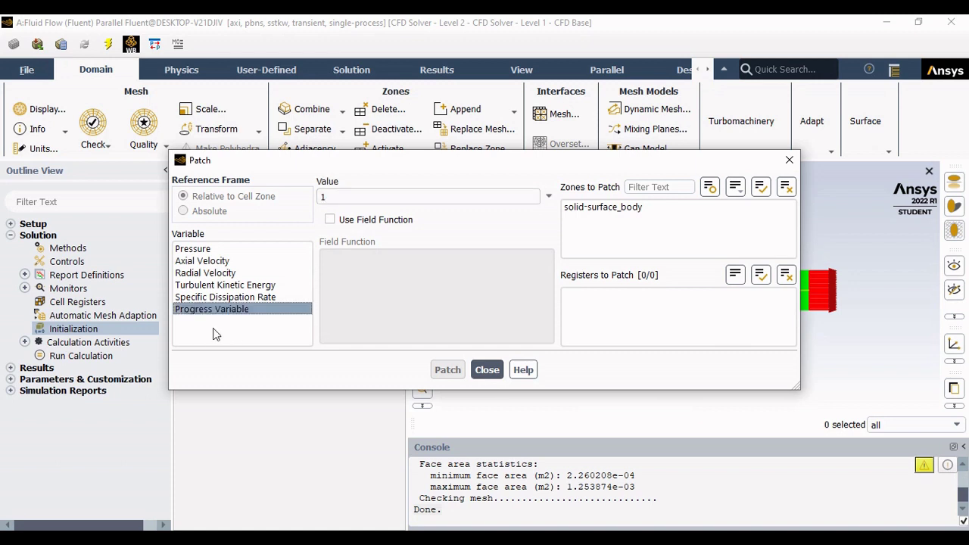
pyautogui.click(613, 207)
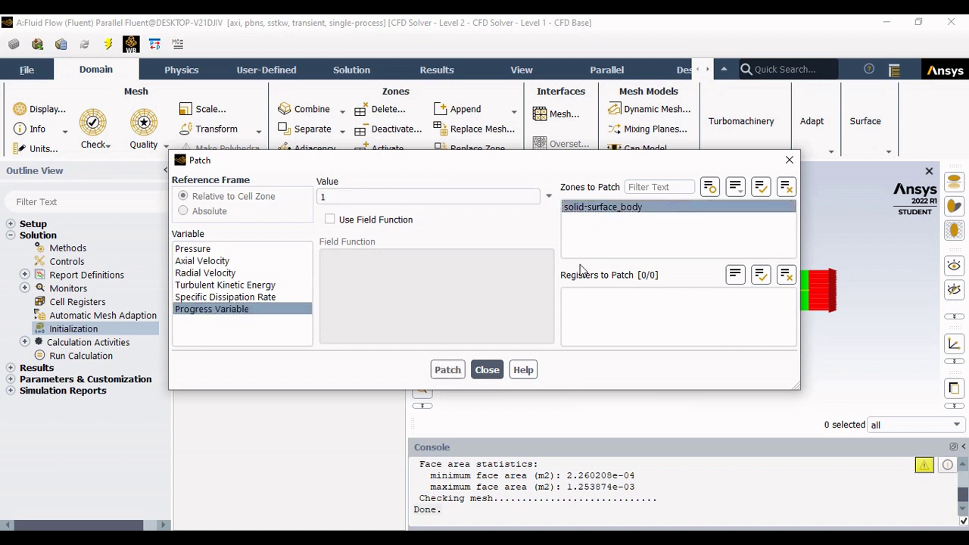
pyautogui.click(322, 197)
pyautogui.write('1')
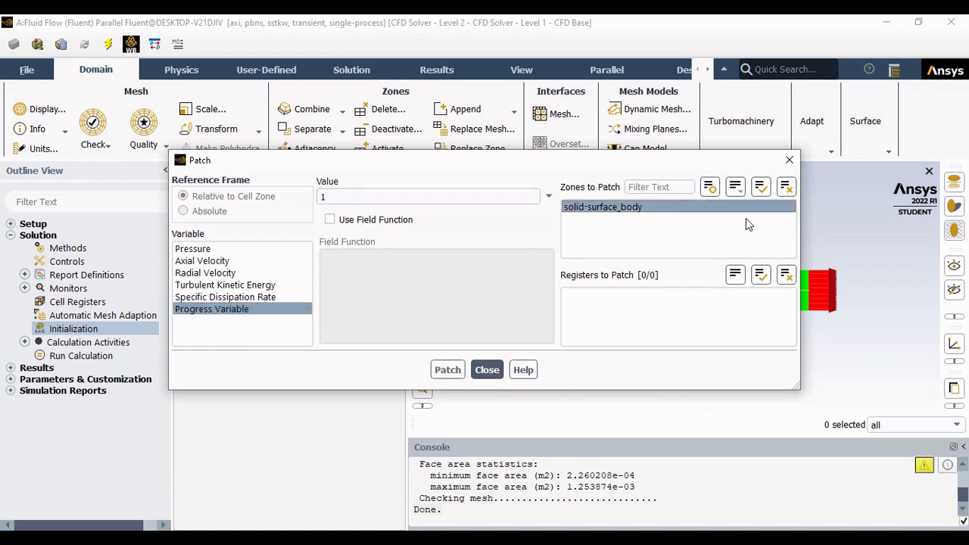
pyautogui.click(224, 260)
pyautogui.click(216, 297)
pyautogui.click(216, 309)
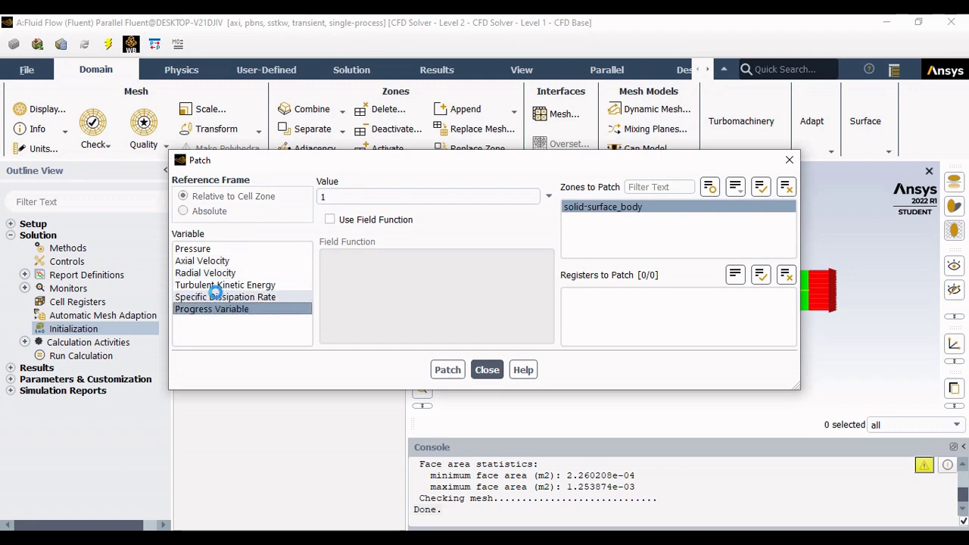
pyautogui.click(205, 272)
pyautogui.click(789, 160)
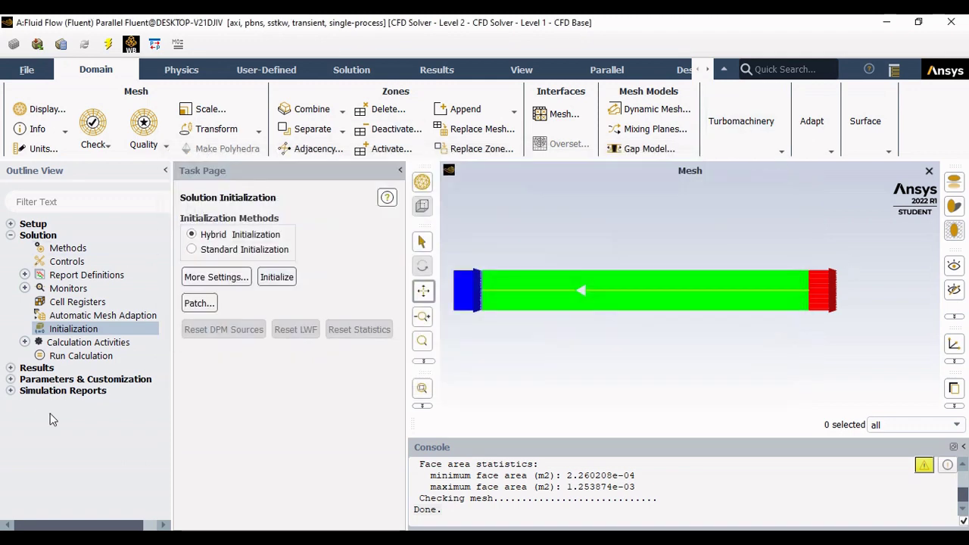
# Step: Start the calculation with 2500 time steps of 0.001 s, using the settings changes for the current calculation only
pyautogui.doubleClick(87, 342)
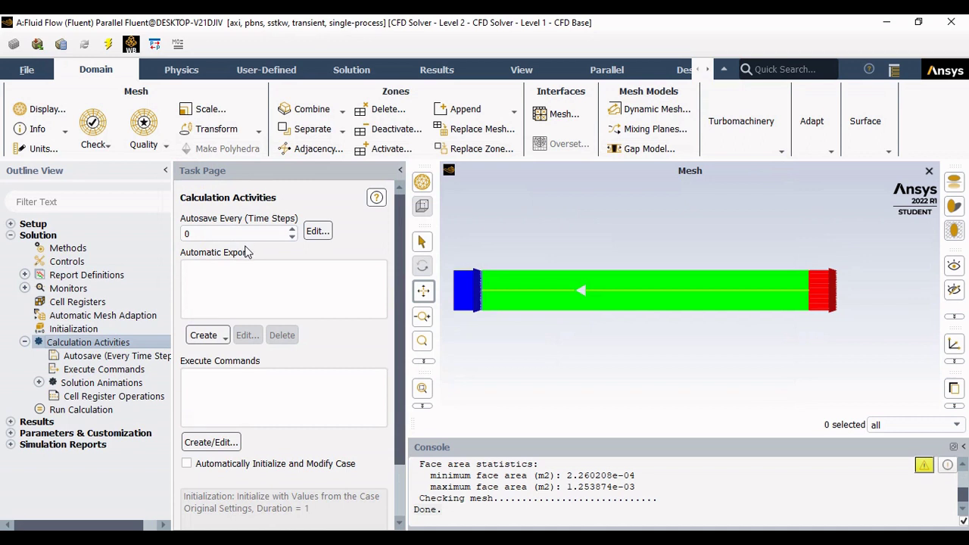
pyautogui.click(24, 342)
pyautogui.click(80, 355)
pyautogui.doubleClick(214, 274)
pyautogui.press('Tab')
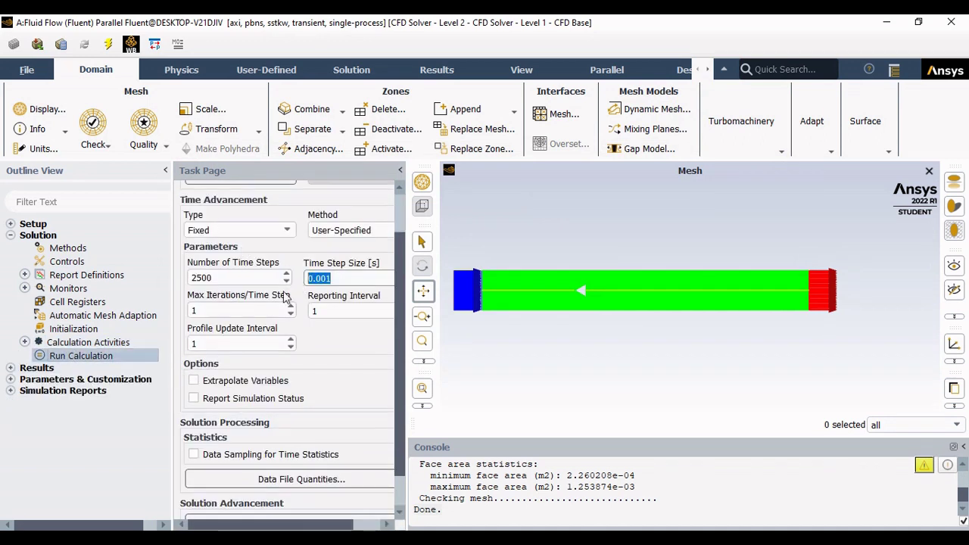
pyautogui.scroll(-1, 324, 443)
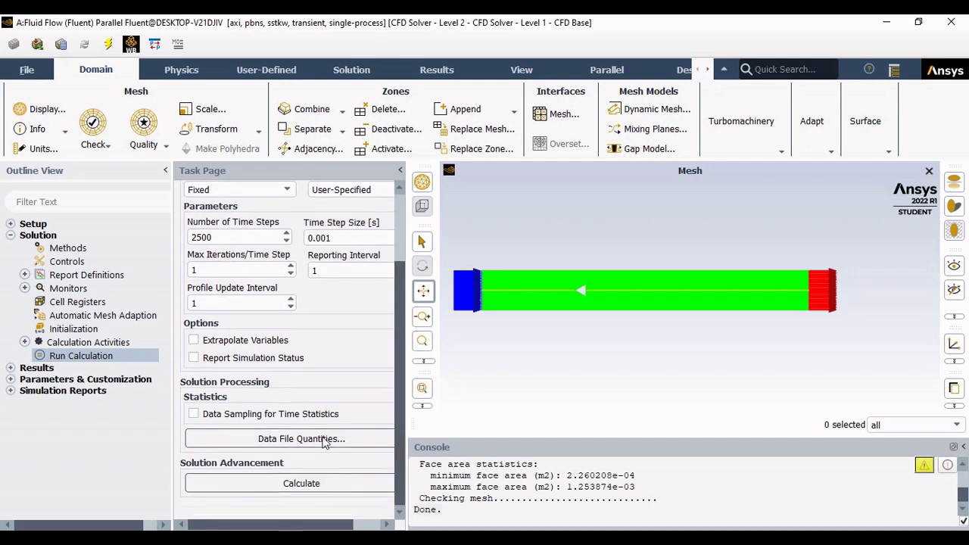
pyautogui.click(304, 489)
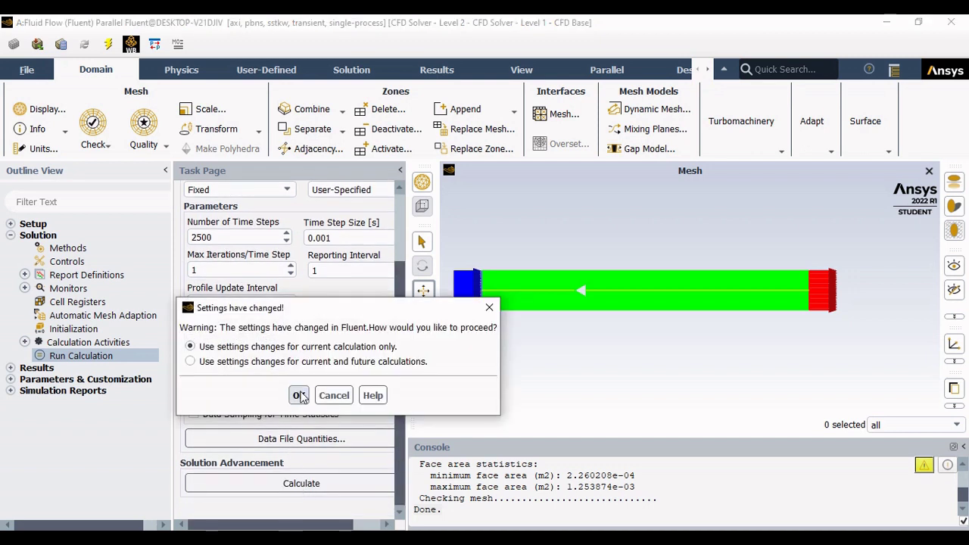
pyautogui.click(300, 395)
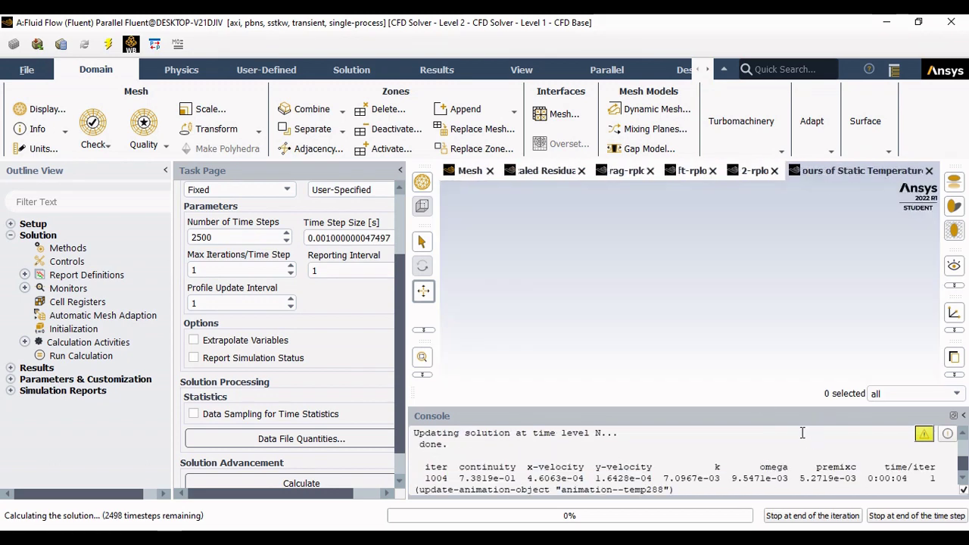
# Step: Display the scaled residuals plot, stop the running calculation and dismiss the completion message
pyautogui.click(401, 173)
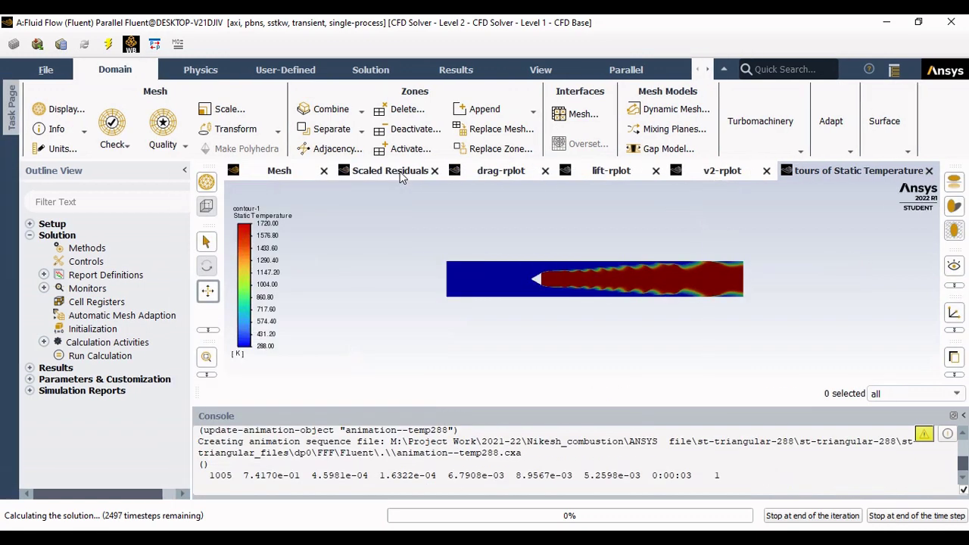
pyautogui.click(401, 173)
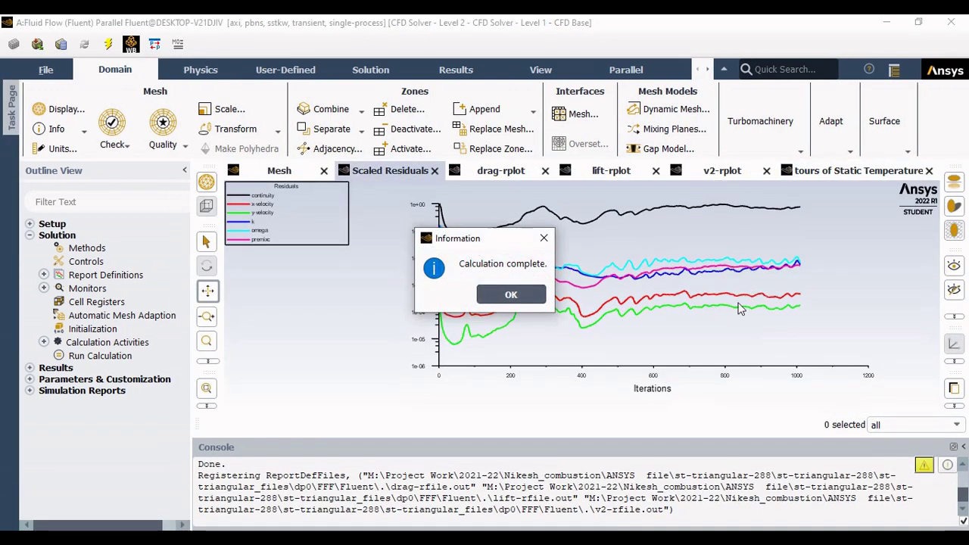
pyautogui.click(511, 295)
# Step: Create and display a filled premixed combustion contour of Static Temperature, and close the contour settings
pyautogui.click(29, 367)
pyautogui.doubleClick(65, 273)
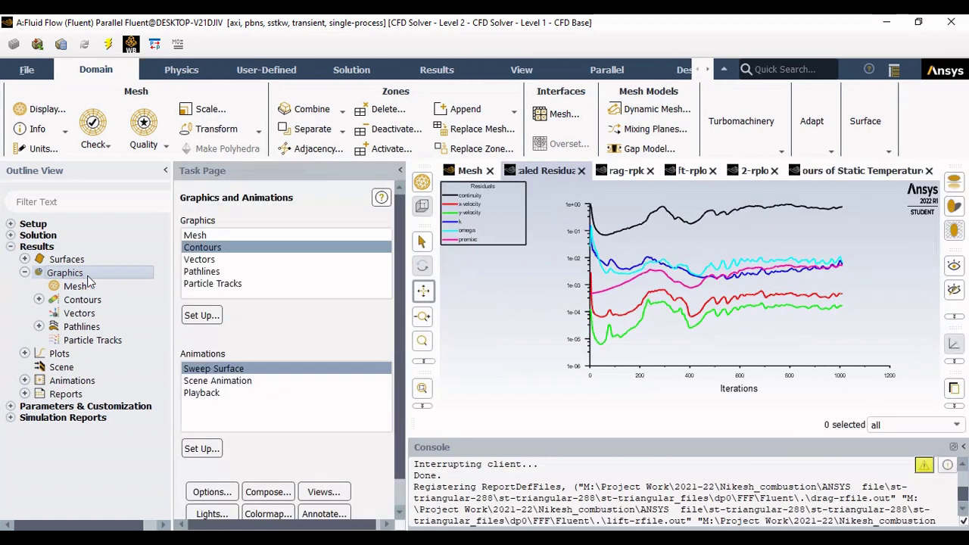
pyautogui.doubleClick(75, 301)
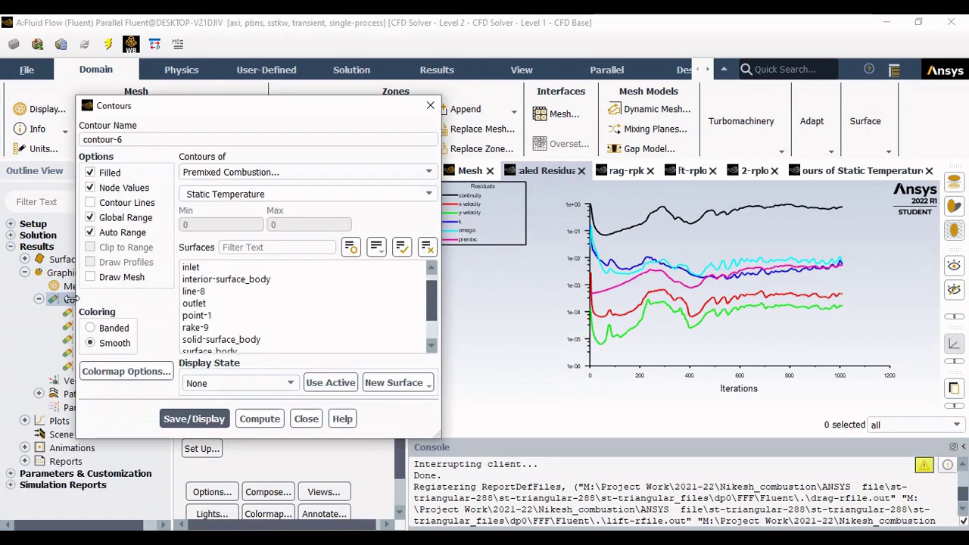
pyautogui.click(234, 174)
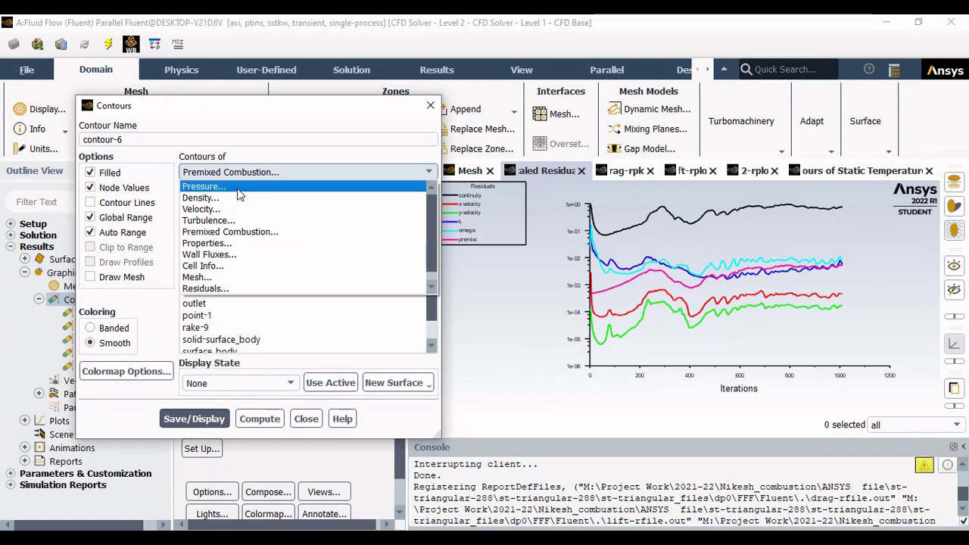
pyautogui.click(233, 232)
pyautogui.click(412, 194)
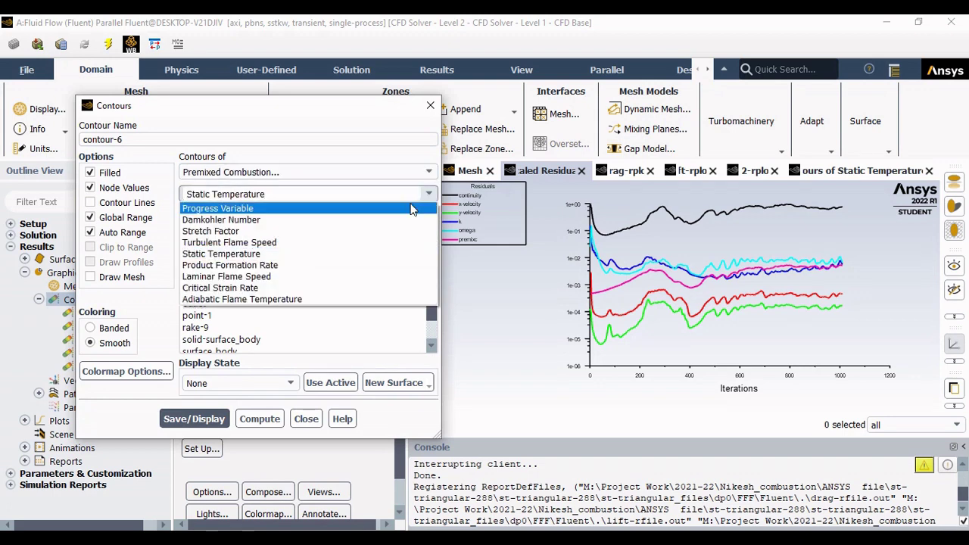
pyautogui.click(401, 254)
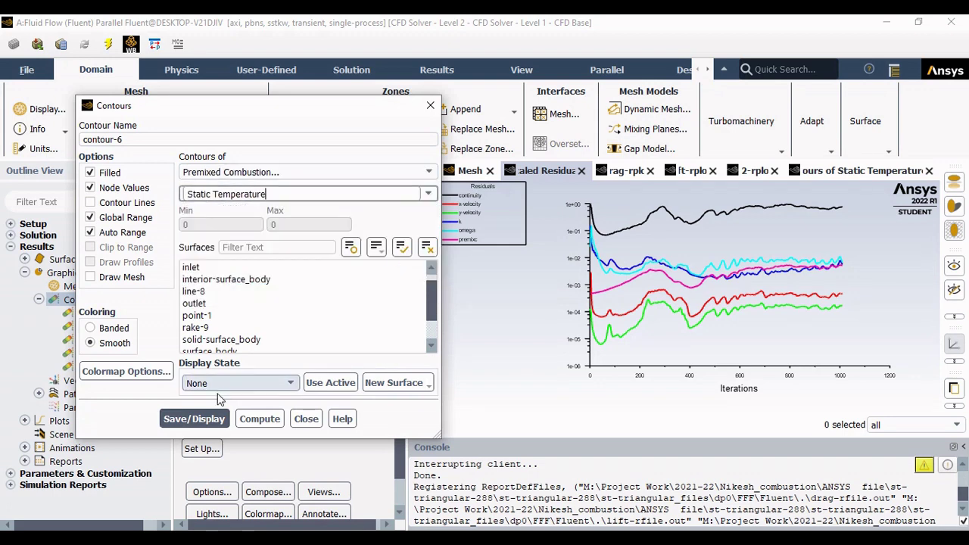
pyautogui.click(219, 419)
pyautogui.click(430, 106)
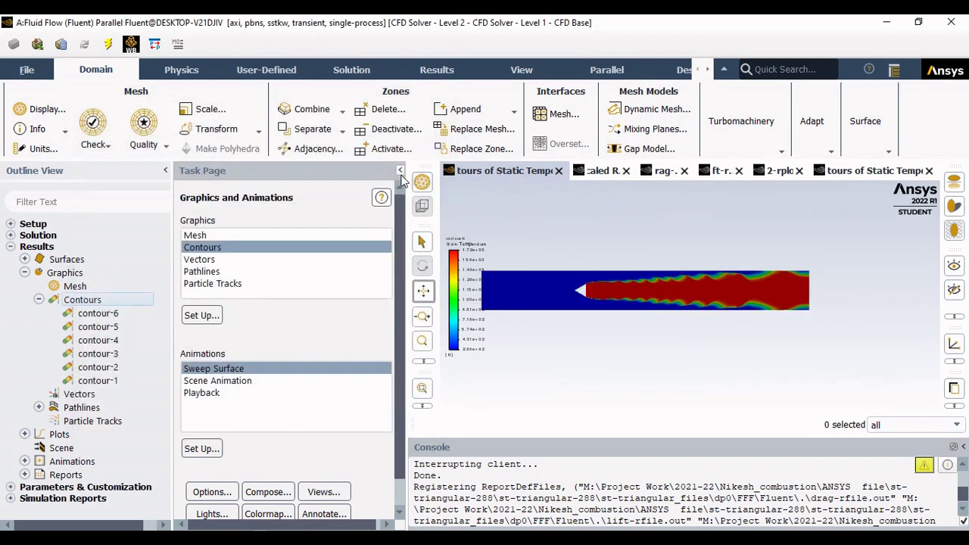
# Step: Examine the static temperature contour around the triangular bluff body and its wake against the color legend
pyautogui.click(399, 171)
pyautogui.scroll(3, 468, 303)
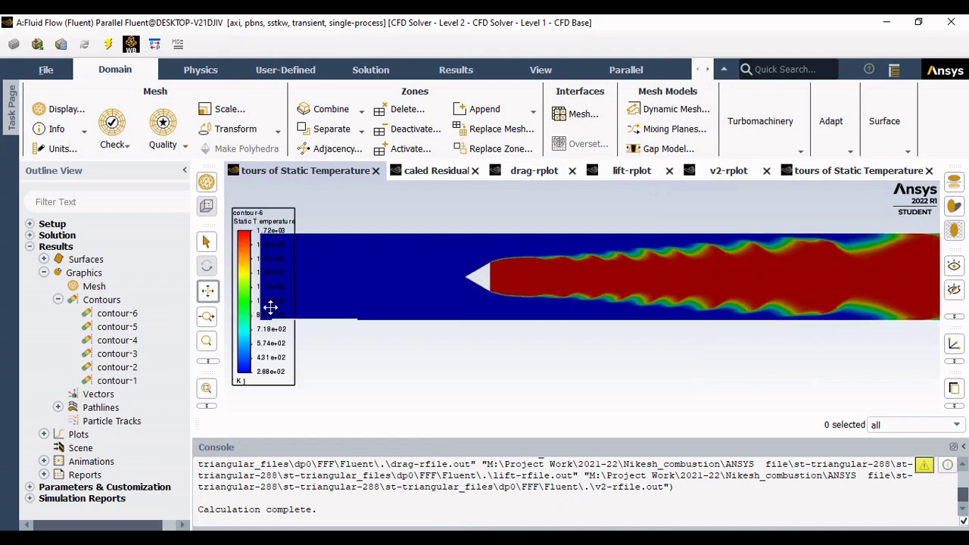
pyautogui.moveTo(519, 324); pyautogui.dragTo(478, 327)
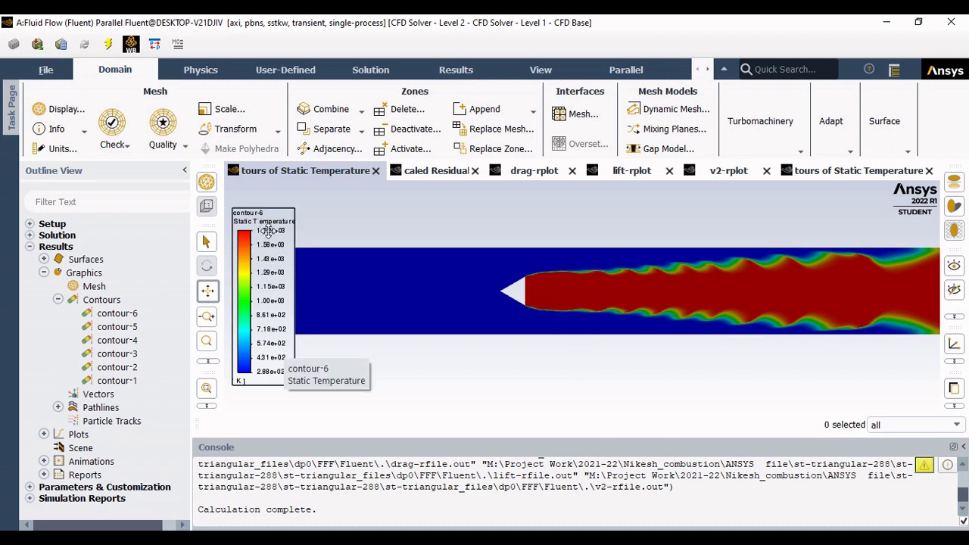
pyautogui.scroll(-1, 590, 312)
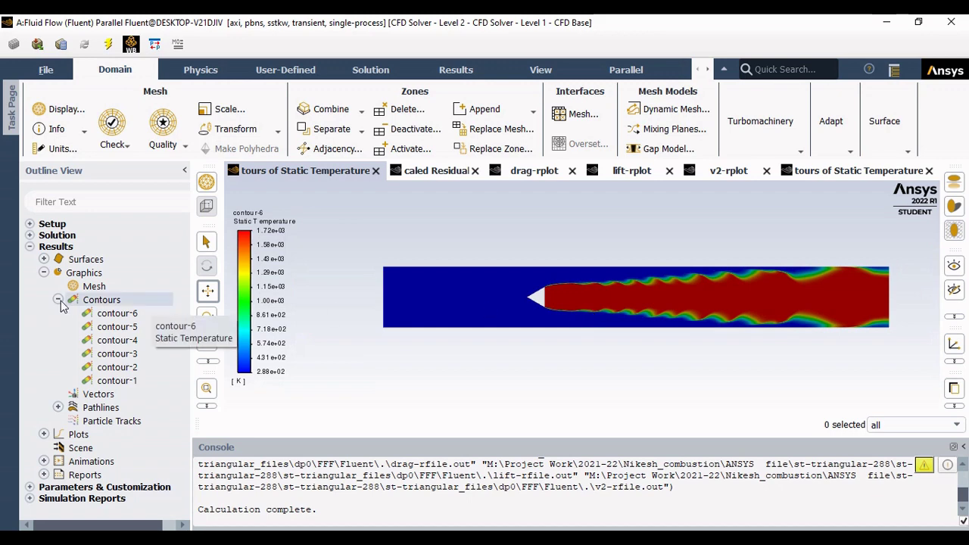
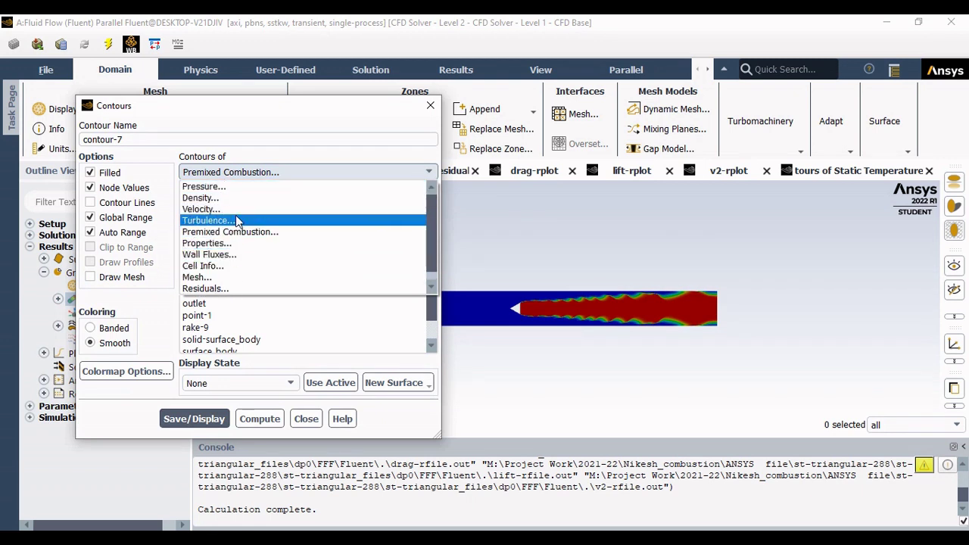
# Step: Create and display a new premixed combustion contour of Turbulent Flame Speed, and close the contour settings
pyautogui.click(231, 232)
pyautogui.click(419, 194)
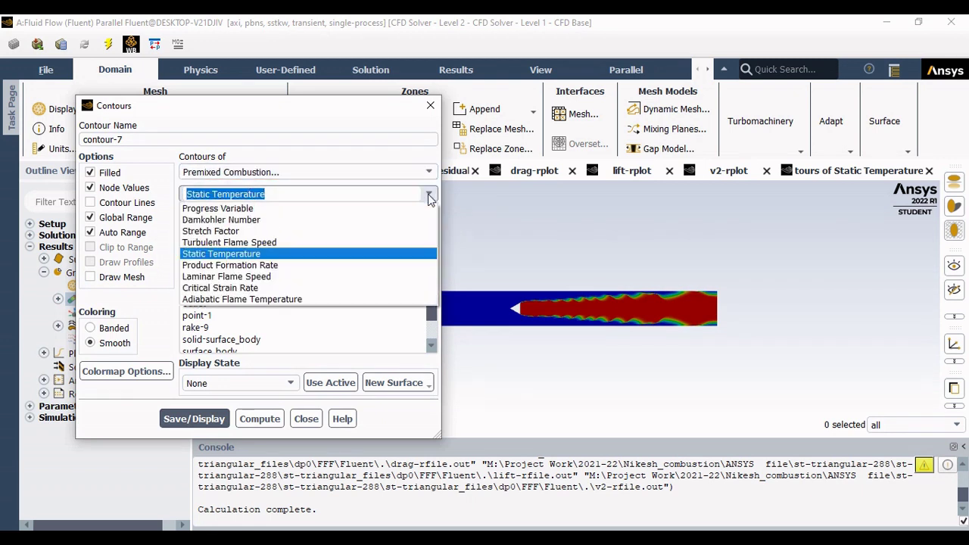
pyautogui.click(411, 243)
pyautogui.click(194, 419)
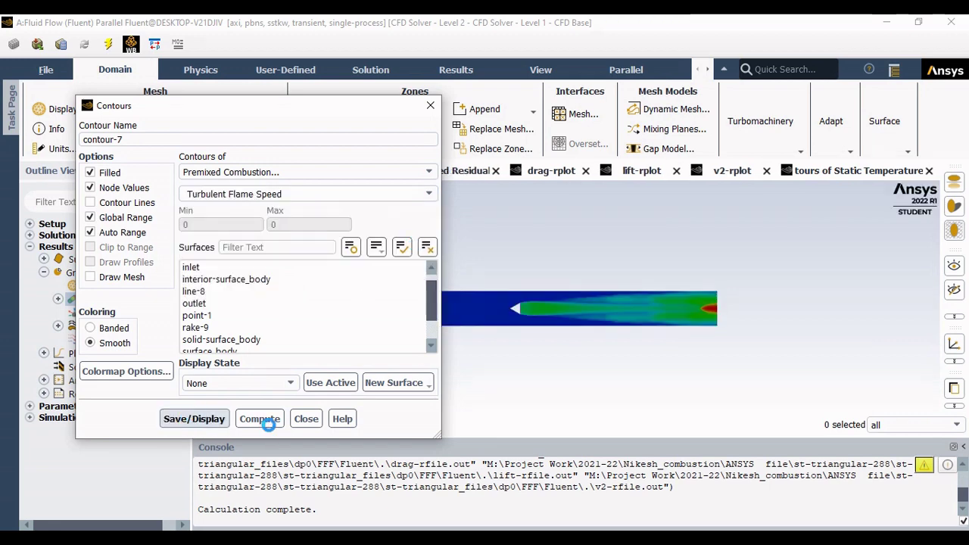
pyautogui.click(306, 419)
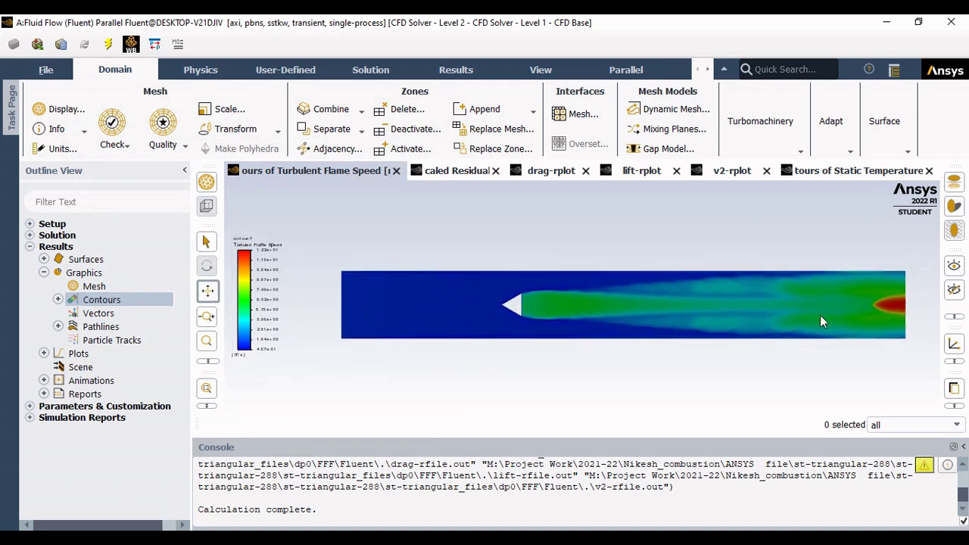
# Step: Review the definition of the existing solution animation animation--temp288 under the calculation activities and close it without changes
pyautogui.scroll(3, 885, 305)
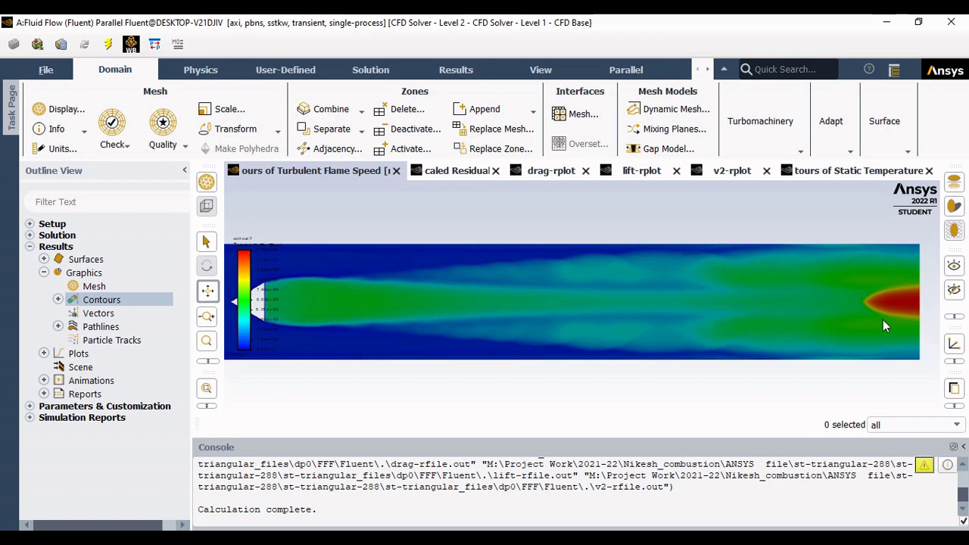
pyautogui.click(44, 273)
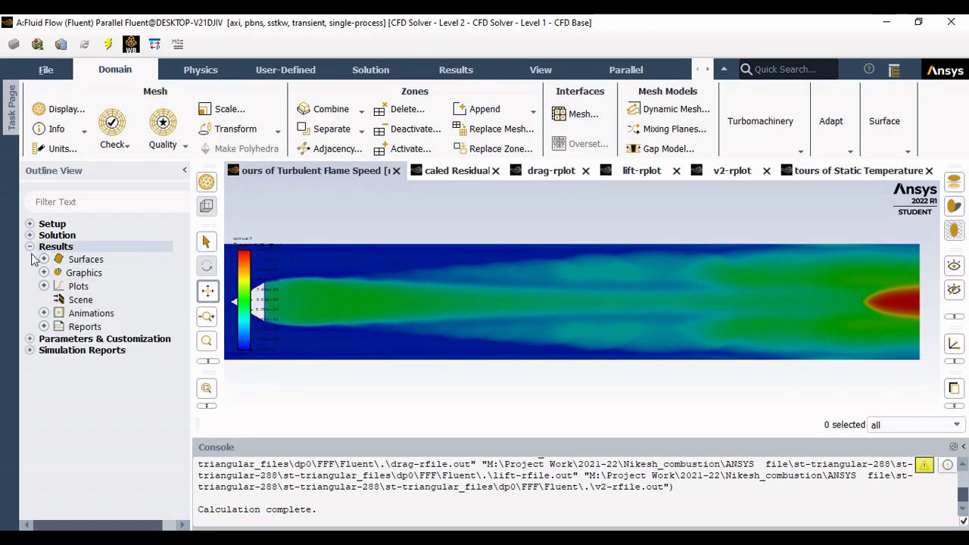
pyautogui.click(44, 313)
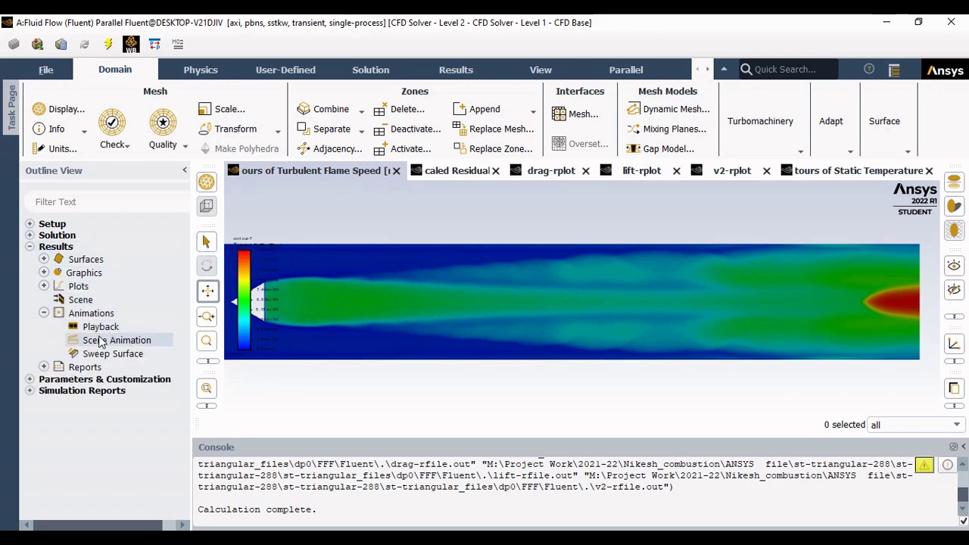
pyautogui.click(29, 246)
pyautogui.click(29, 235)
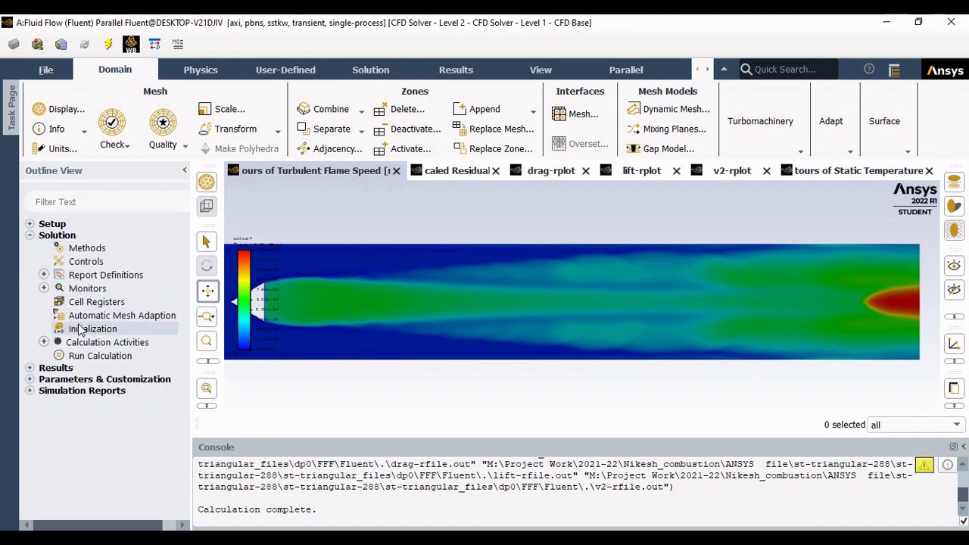
pyautogui.click(44, 342)
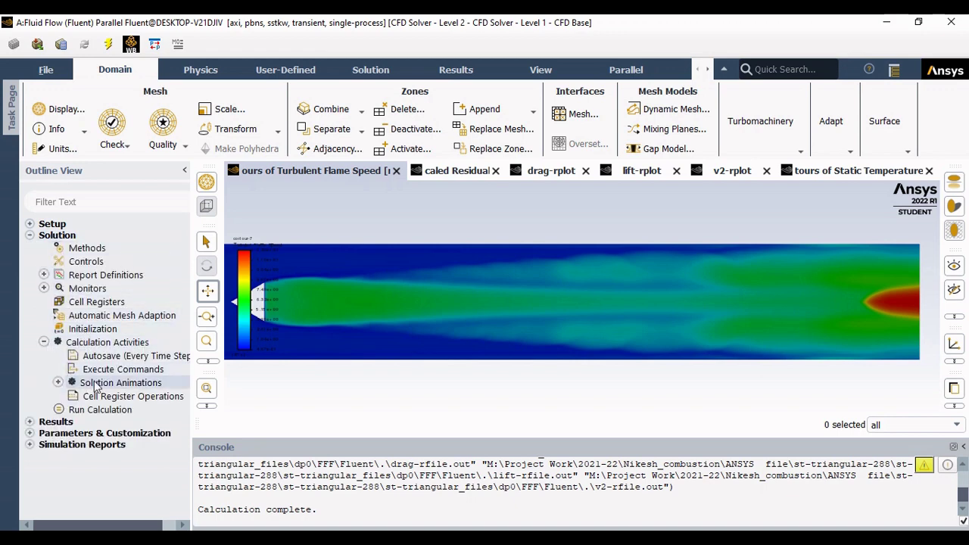
pyautogui.click(58, 382)
pyautogui.doubleClick(110, 384)
pyautogui.press('Escape')
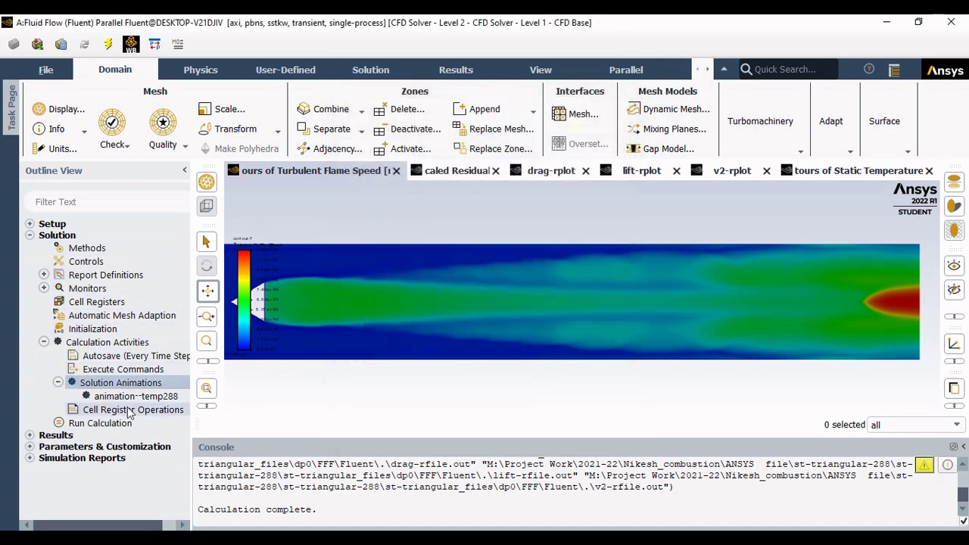
pyautogui.doubleClick(133, 400)
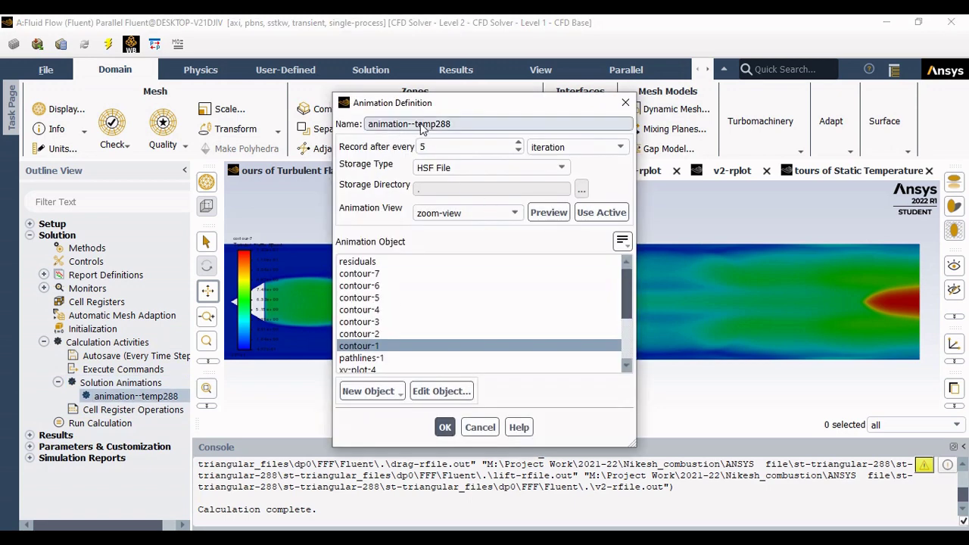
pyautogui.click(625, 102)
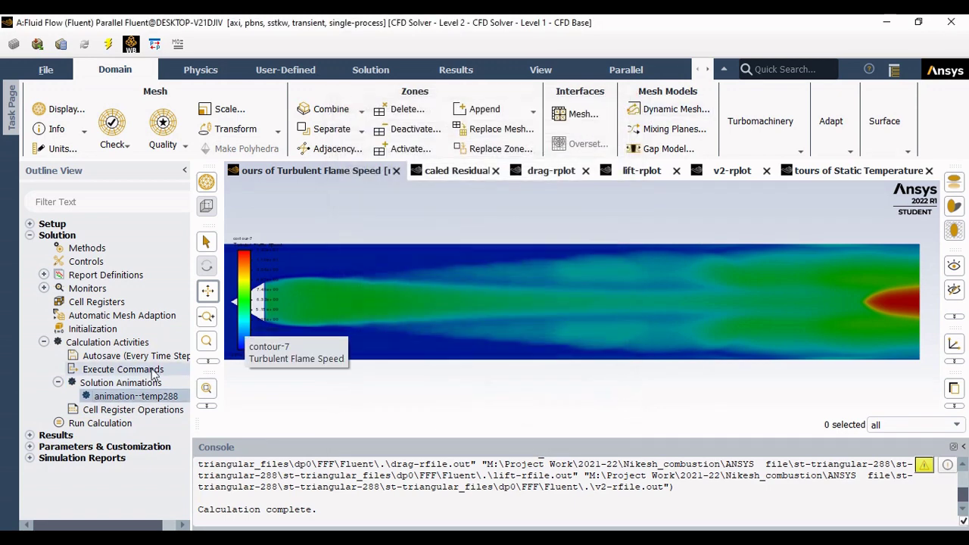
# Step: Try to play a scene animation from the results, and close the Animate settings
pyautogui.click(43, 342)
pyautogui.click(29, 235)
pyautogui.click(29, 247)
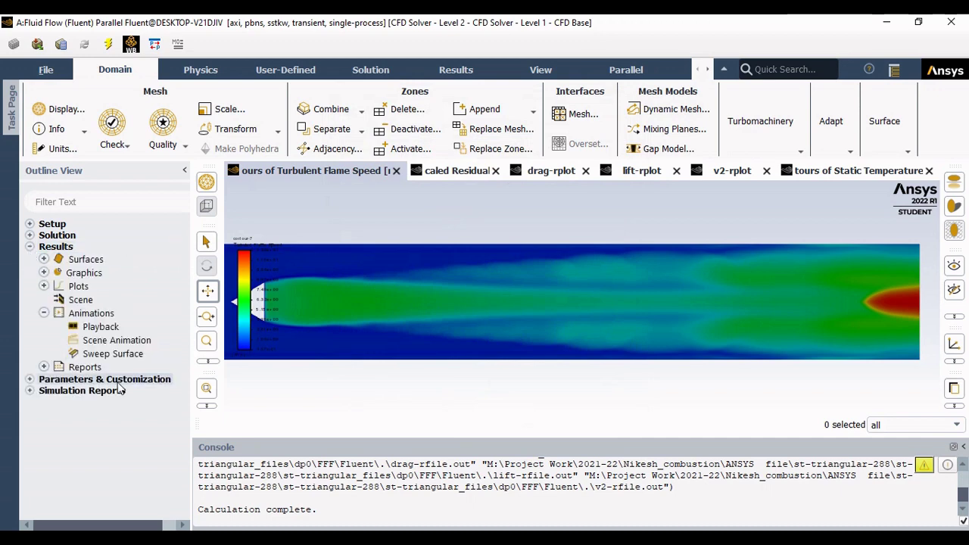
pyautogui.doubleClick(96, 344)
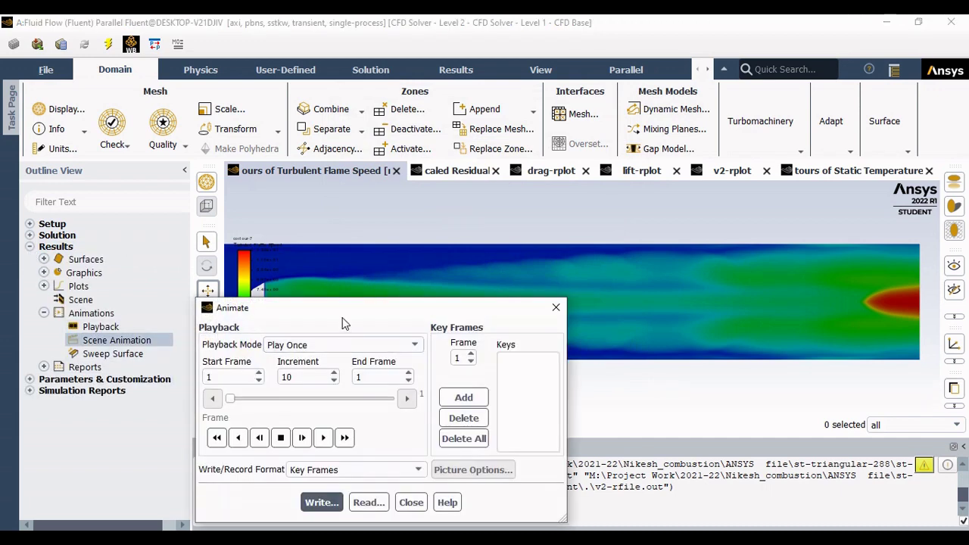
pyautogui.moveTo(346, 312); pyautogui.dragTo(268, 147)
pyautogui.click(245, 271)
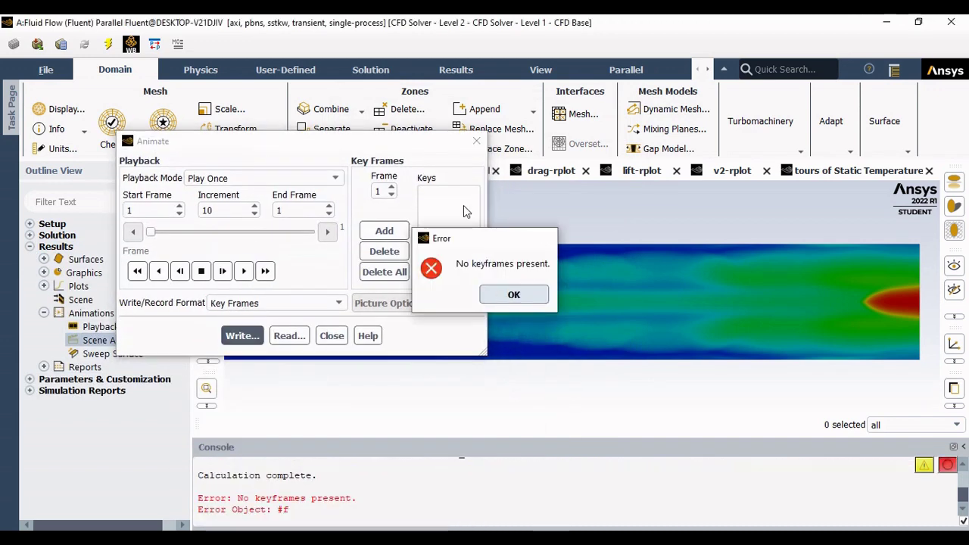
pyautogui.click(513, 292)
pyautogui.click(476, 141)
# Step: Play the recorded animation--temp288 sequence fast forward in Solution Playback, stop it partway and close the playback settings
pyautogui.click(439, 70)
pyautogui.click(642, 125)
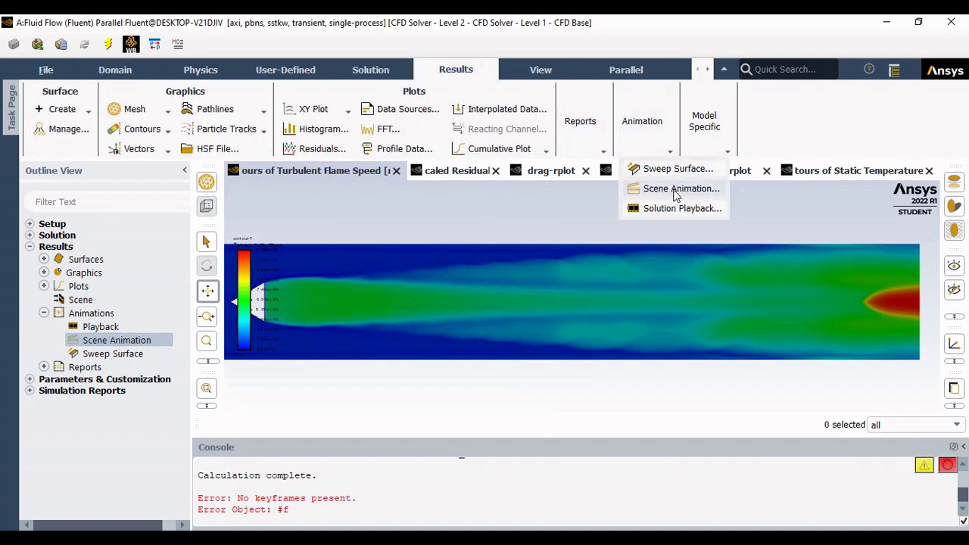
pyautogui.click(670, 208)
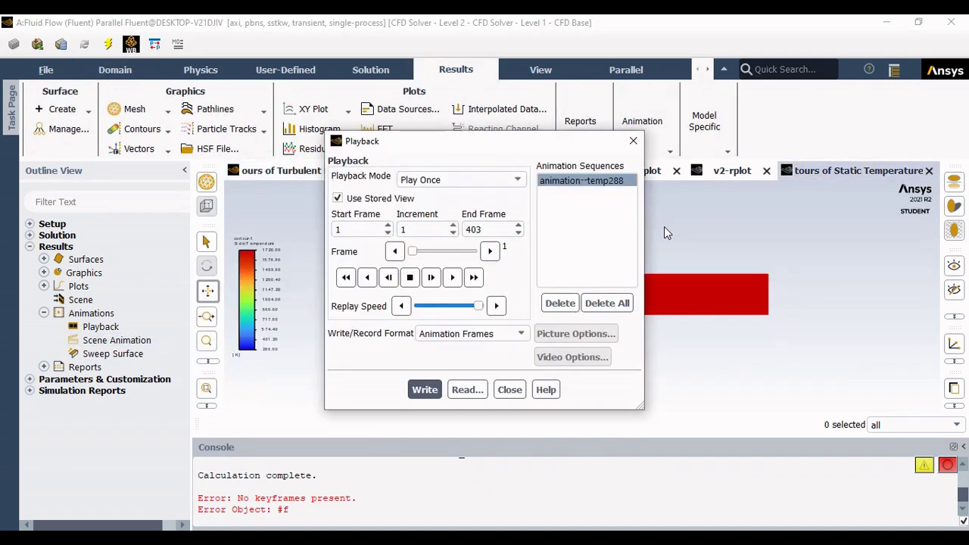
pyautogui.moveTo(479, 177); pyautogui.dragTo(230, 136)
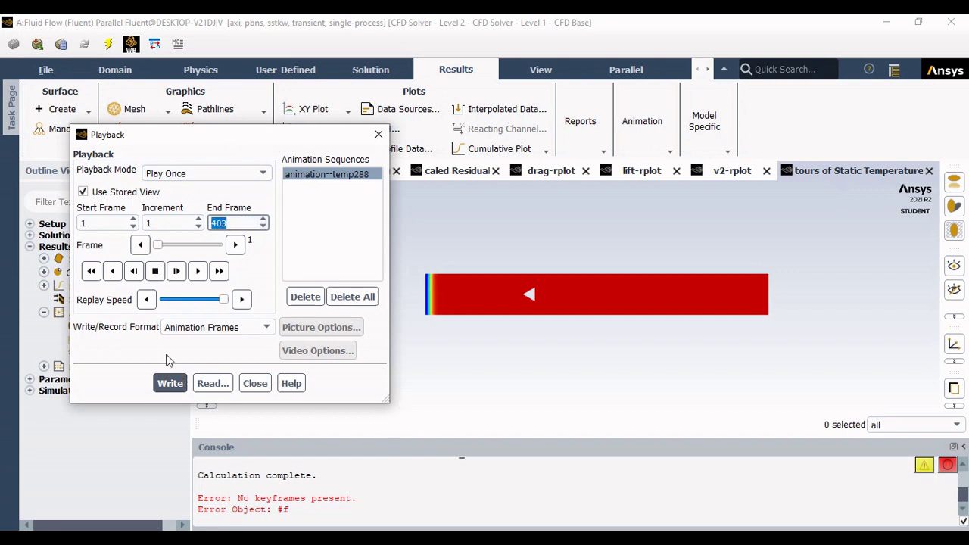
pyautogui.click(219, 271)
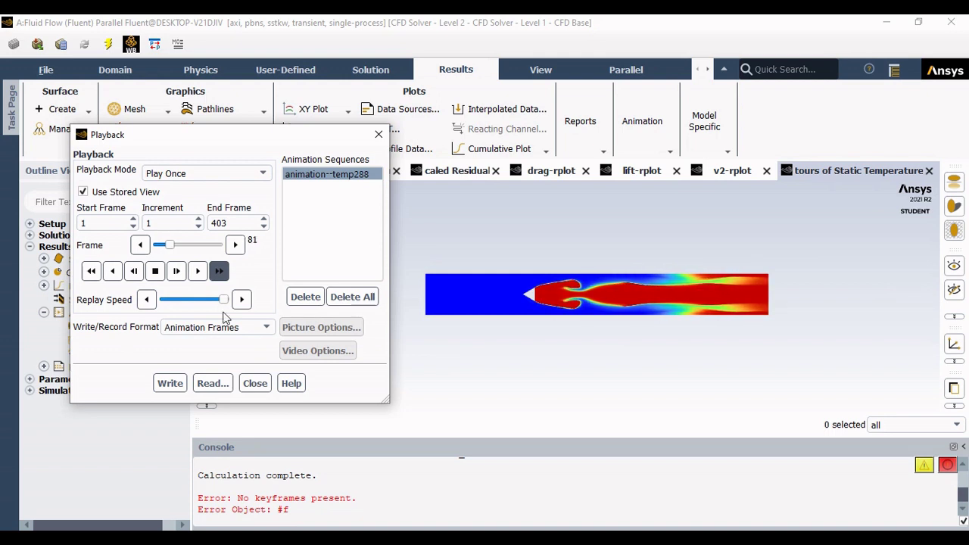
pyautogui.click(155, 273)
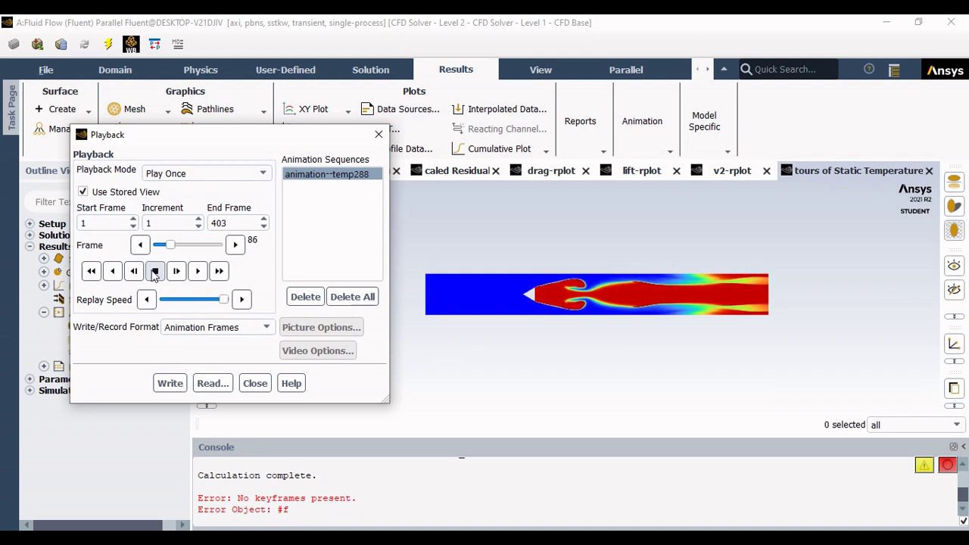
pyautogui.click(254, 384)
# Step: Examine the stopped static temperature frame around the triangular bluff body and its wake up close
pyautogui.scroll(5, 557, 321)
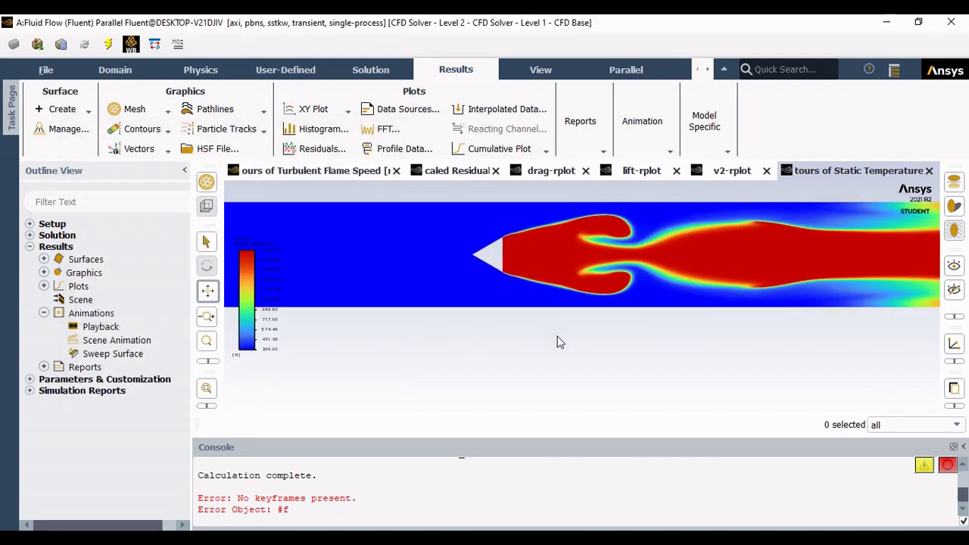
pyautogui.click(208, 289)
pyautogui.moveTo(520, 336); pyautogui.dragTo(660, 333)
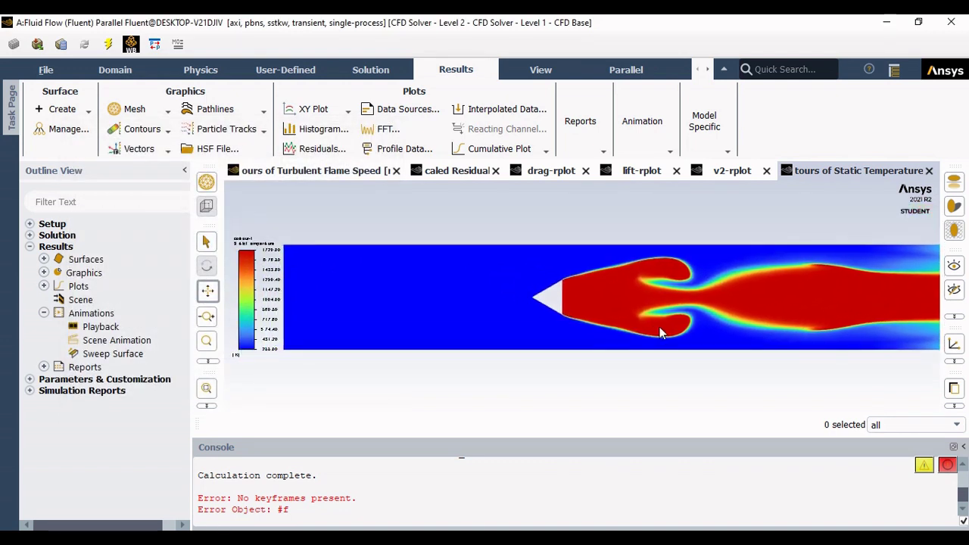
# Step: View the drag, lift and v2 report plots one after another
pyautogui.click(44, 313)
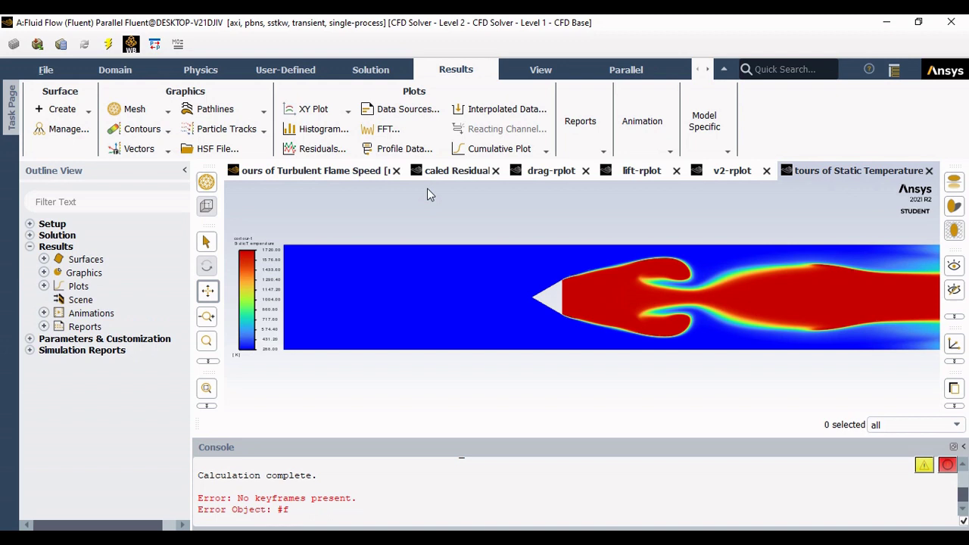
pyautogui.click(560, 173)
pyautogui.click(632, 172)
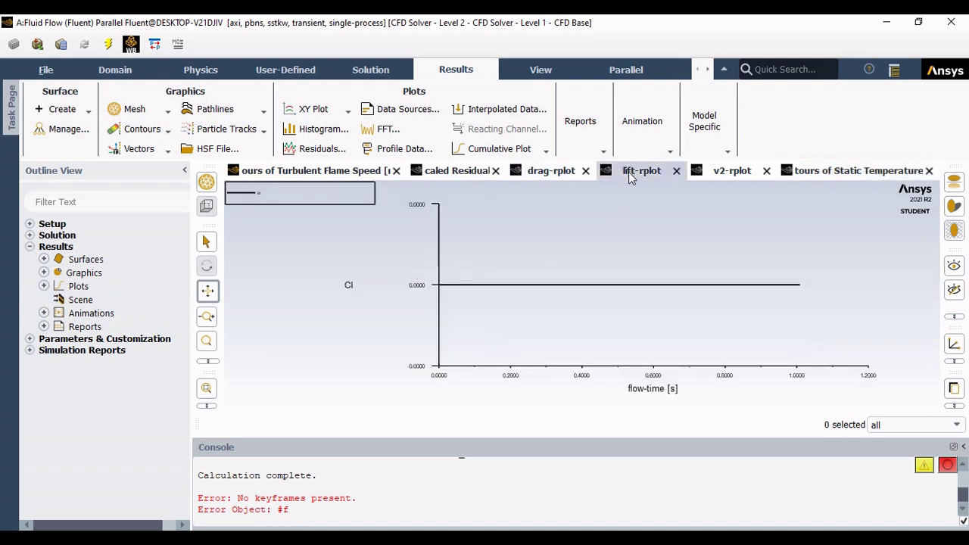
pyautogui.click(729, 173)
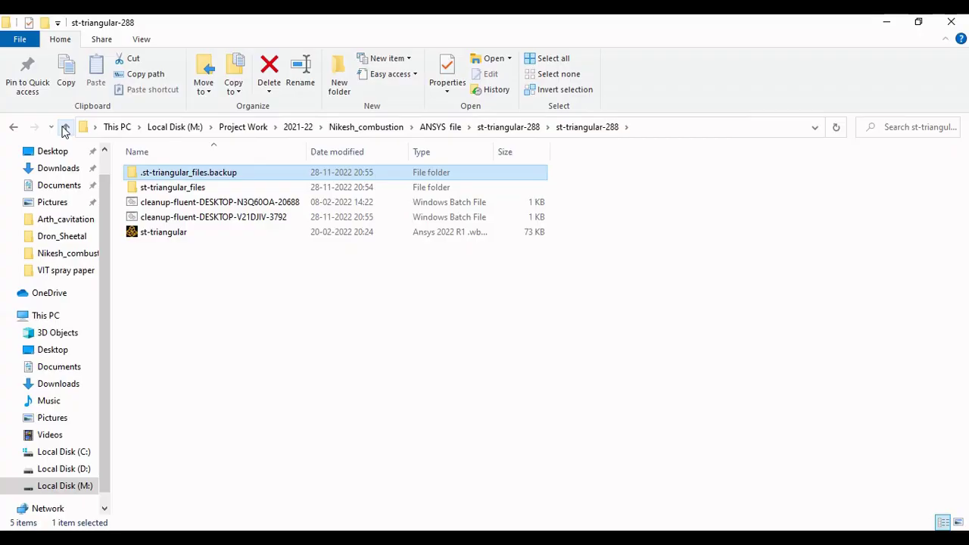
# Step: Switch to File Explorer and open the project's Fluent results folder under st-triangular_files, dp0 and FFF
pyautogui.doubleClick(173, 187)
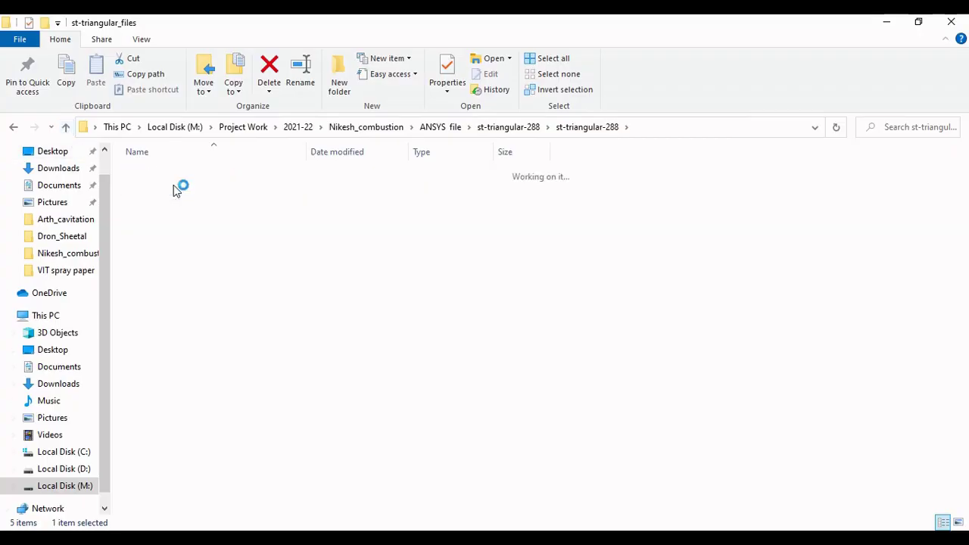
pyautogui.doubleClick(175, 172)
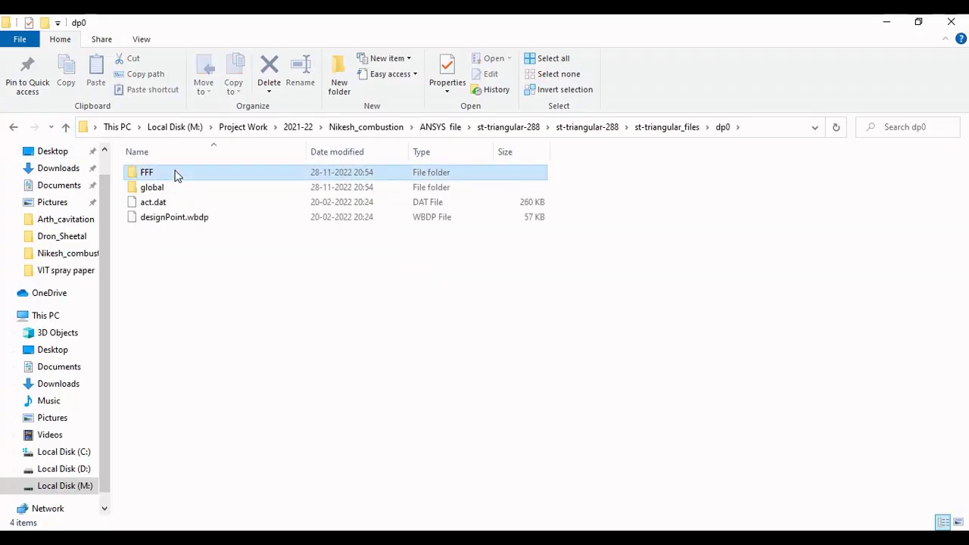
pyautogui.doubleClick(175, 174)
pyautogui.doubleClick(176, 189)
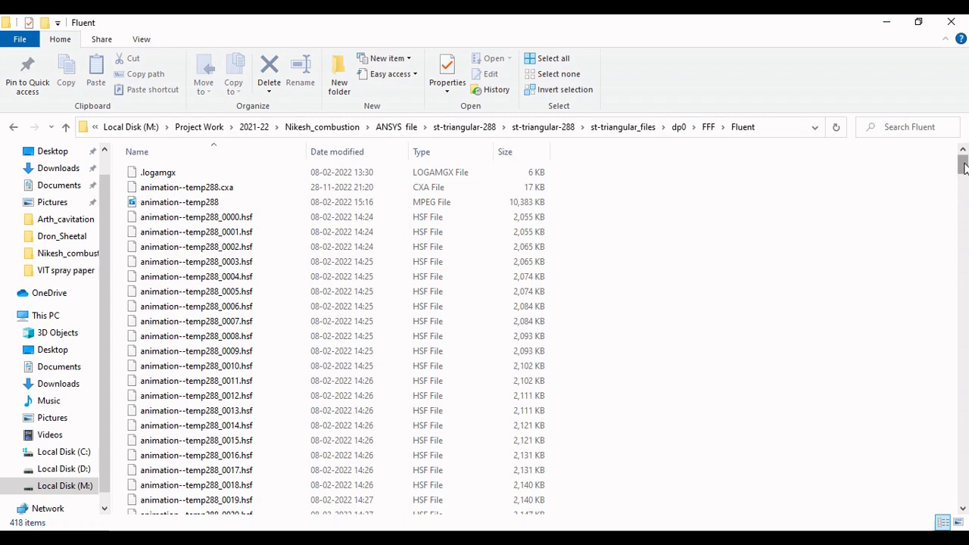
# Step: Find the temp MPEG video at the end of the Fluent folder and open it with a chosen media player
pyautogui.moveTo(963, 168); pyautogui.dragTo(964, 494)
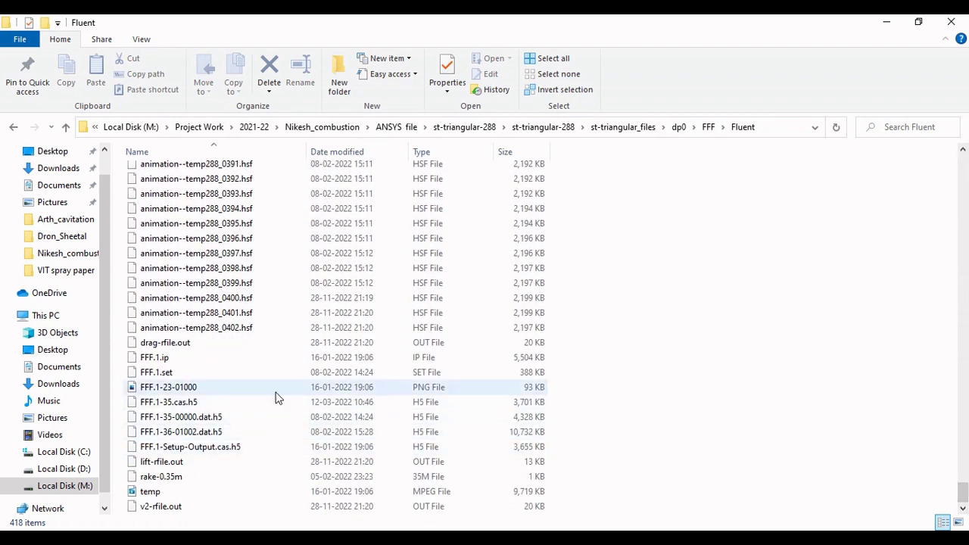
pyautogui.click(317, 493)
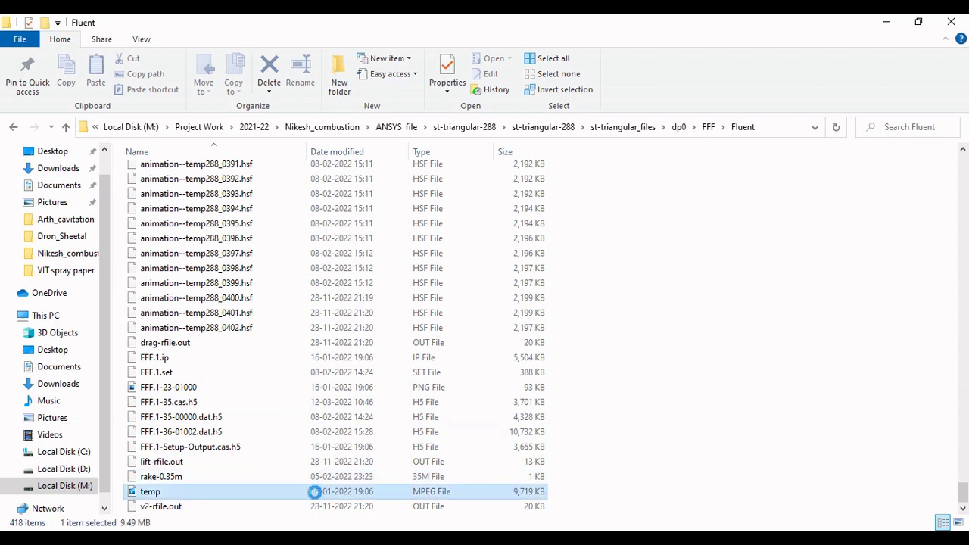
pyautogui.rightClick(314, 492)
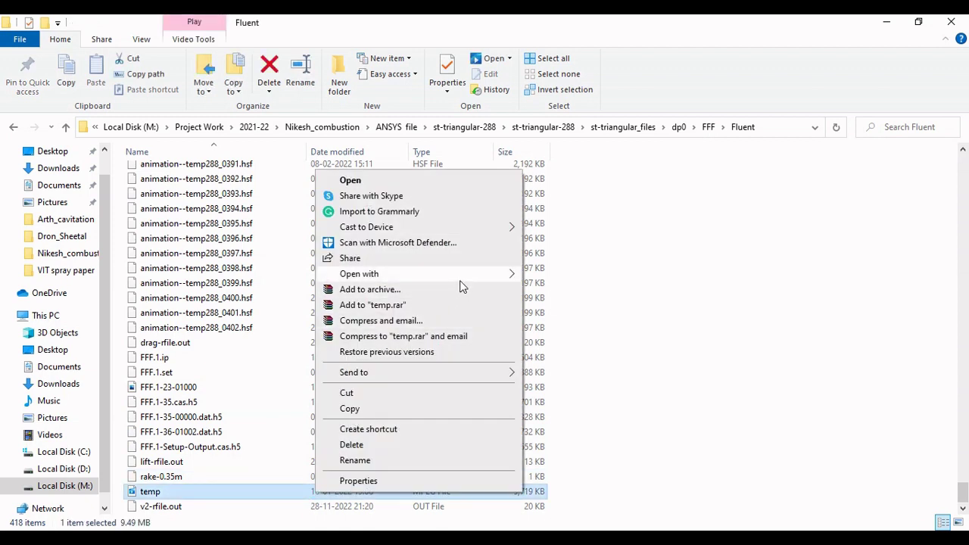
pyautogui.moveTo(524, 282)
pyautogui.click(550, 294)
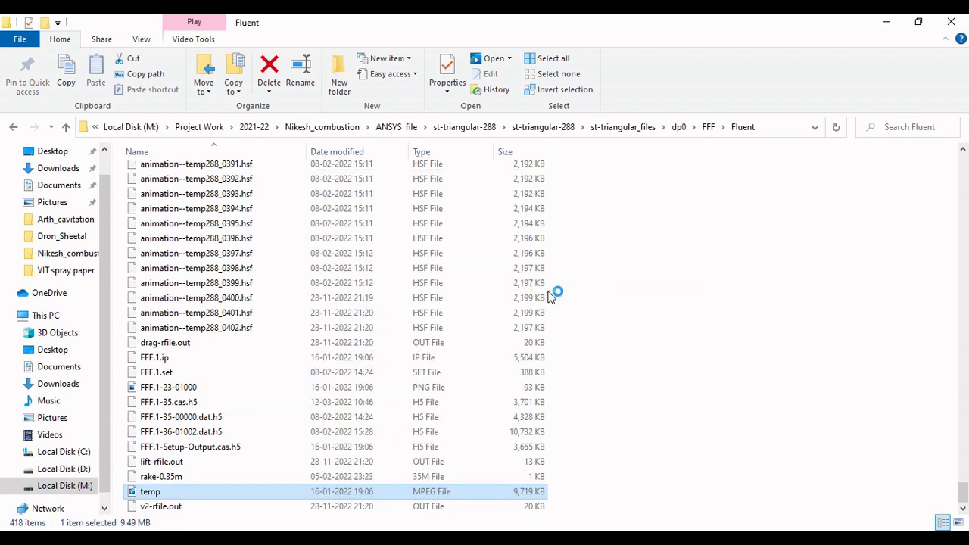